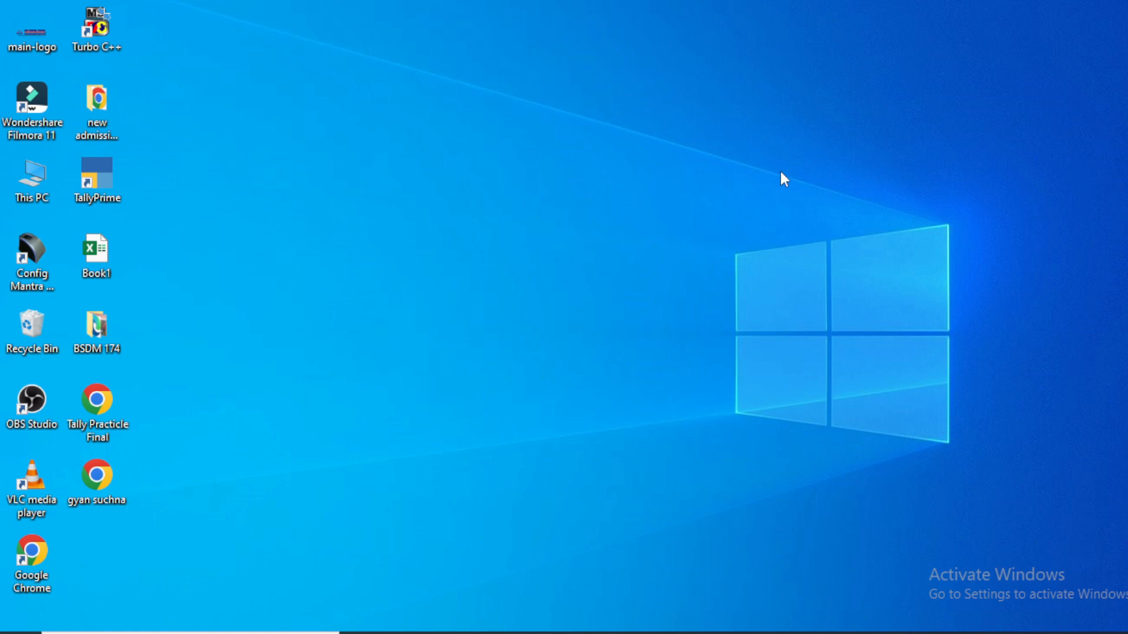
Launch TallyPrime and continue in Educational Mode
double_click(97, 185)
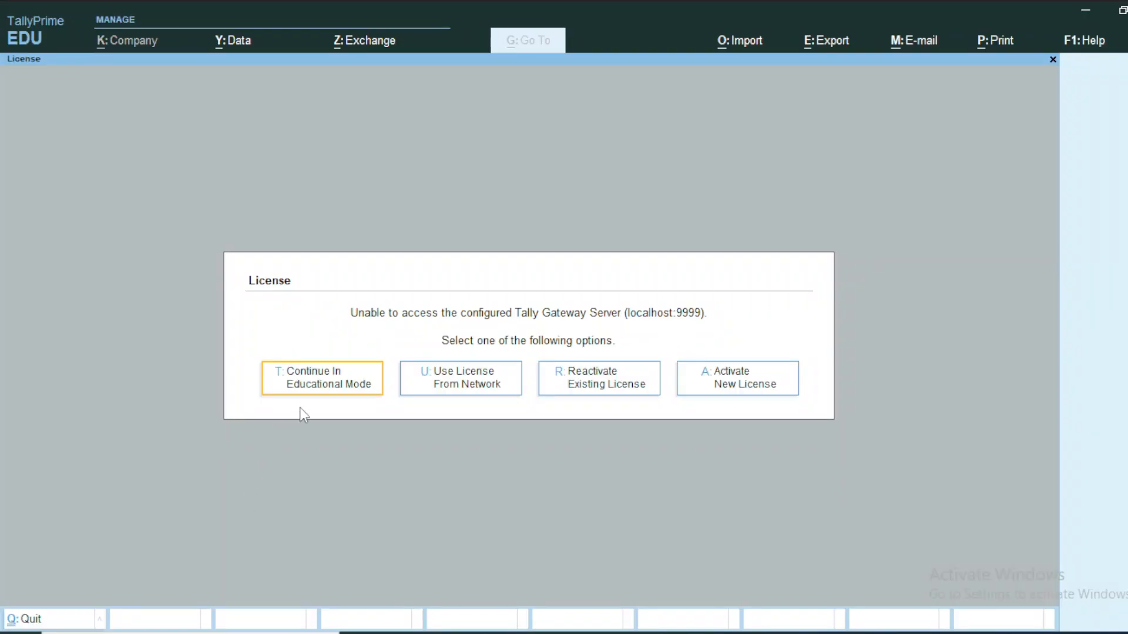
click(330, 387)
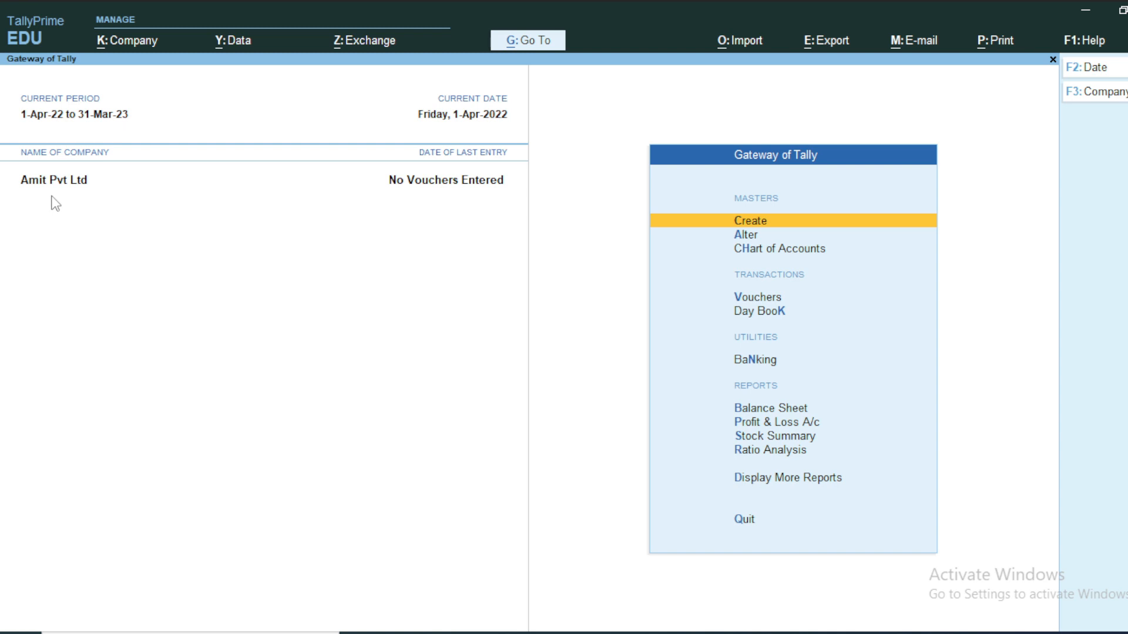
Select and load the company Rahul Pvt Ltd. from the TallyPrime data folder
key(super+plus)
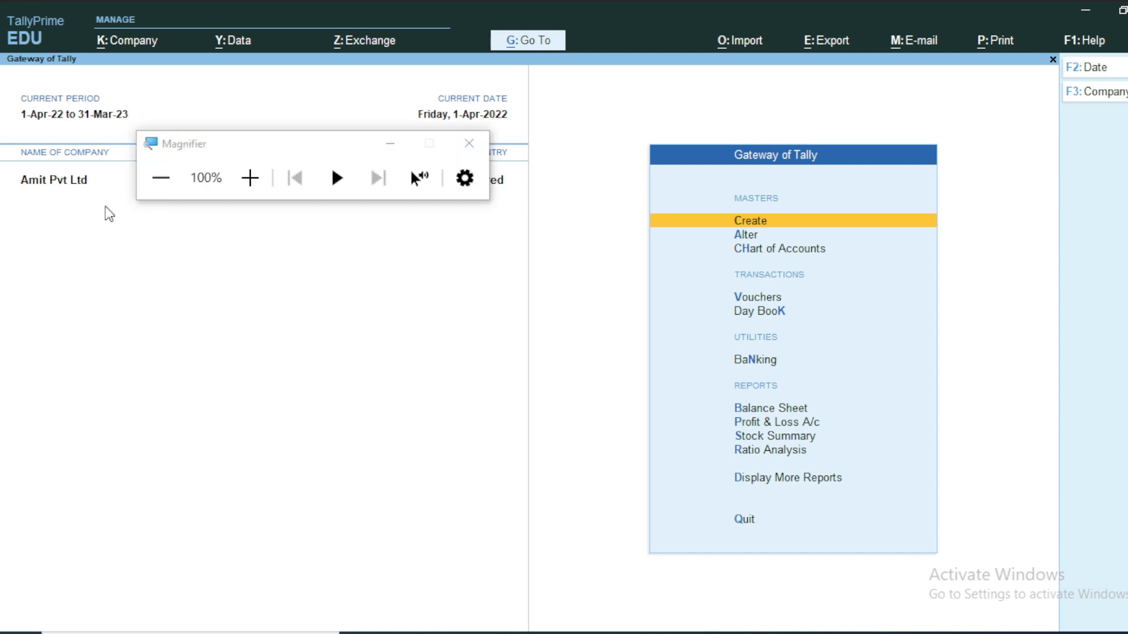
click(400, 156)
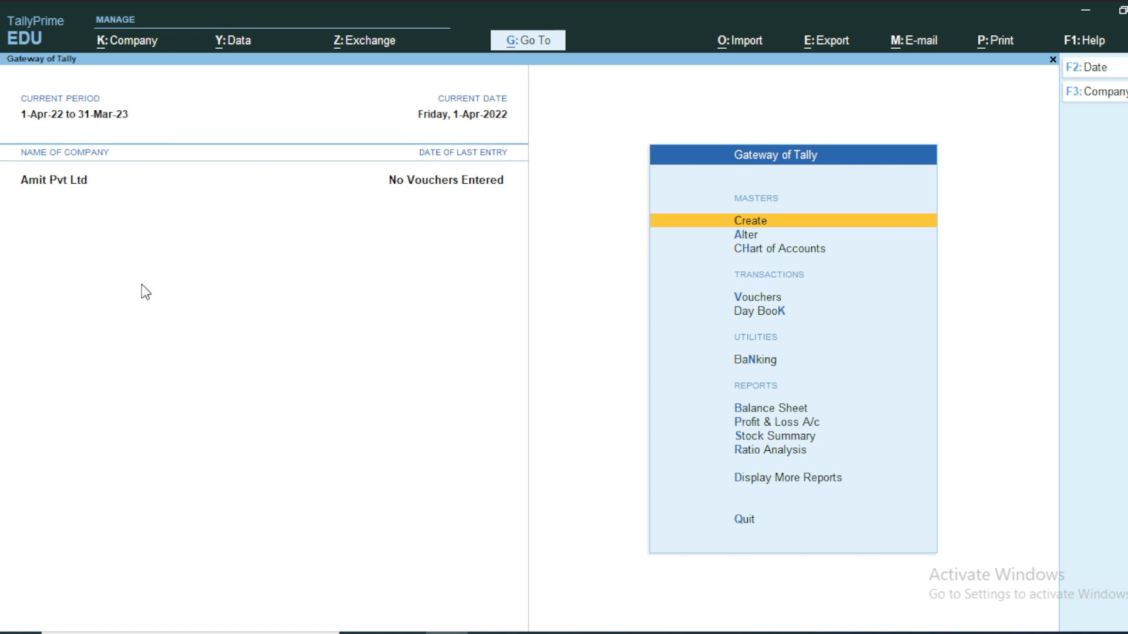
key(super+plus)
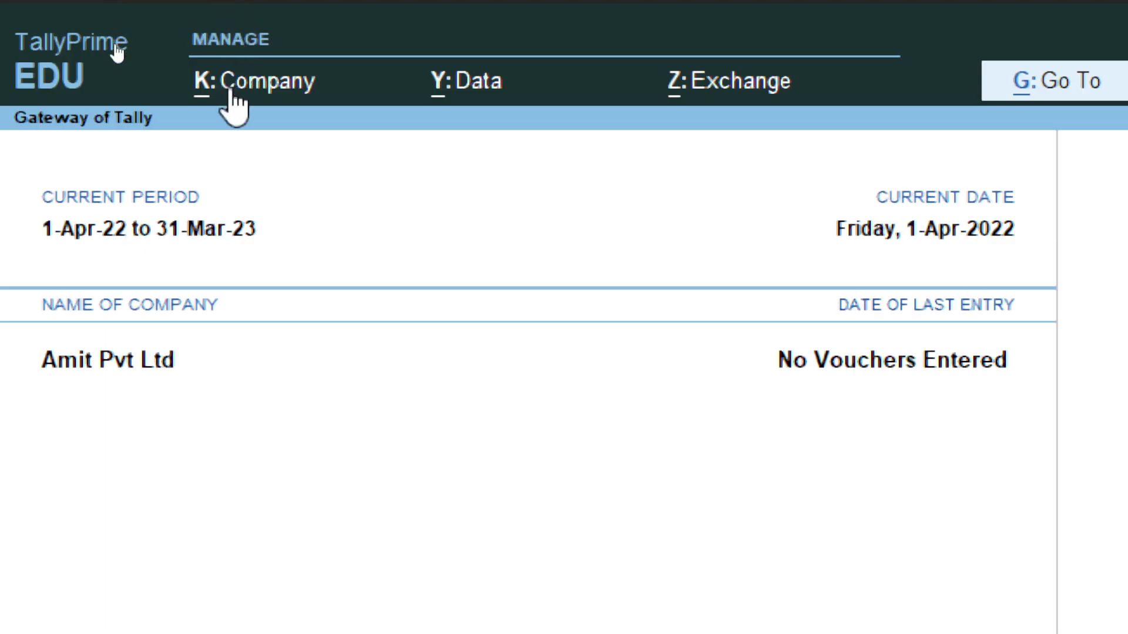
click(233, 107)
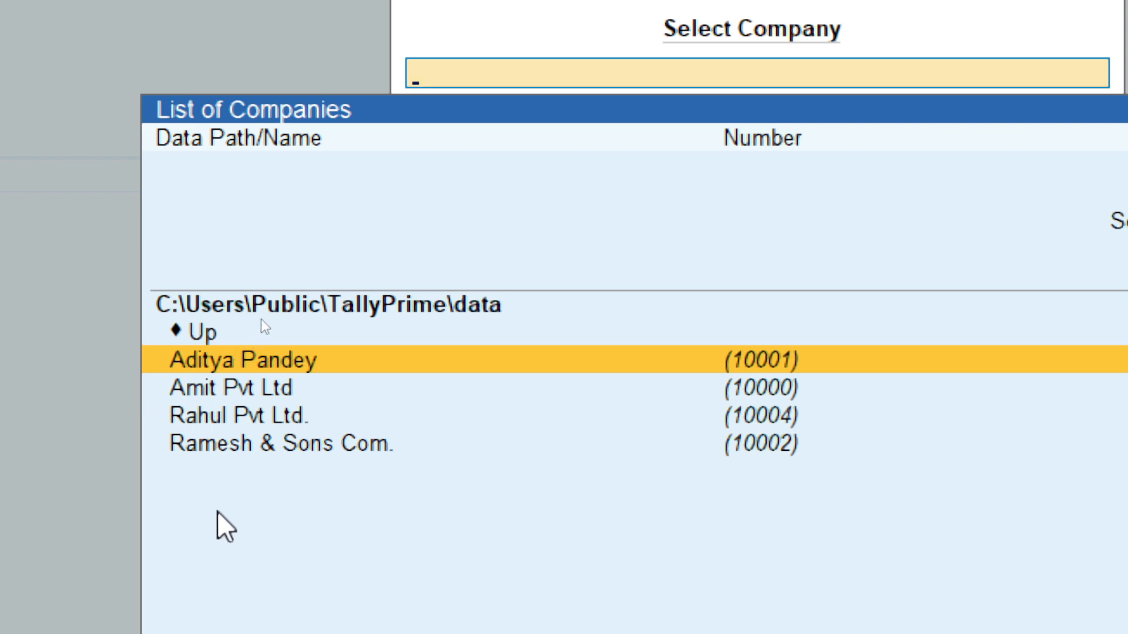
click(317, 415)
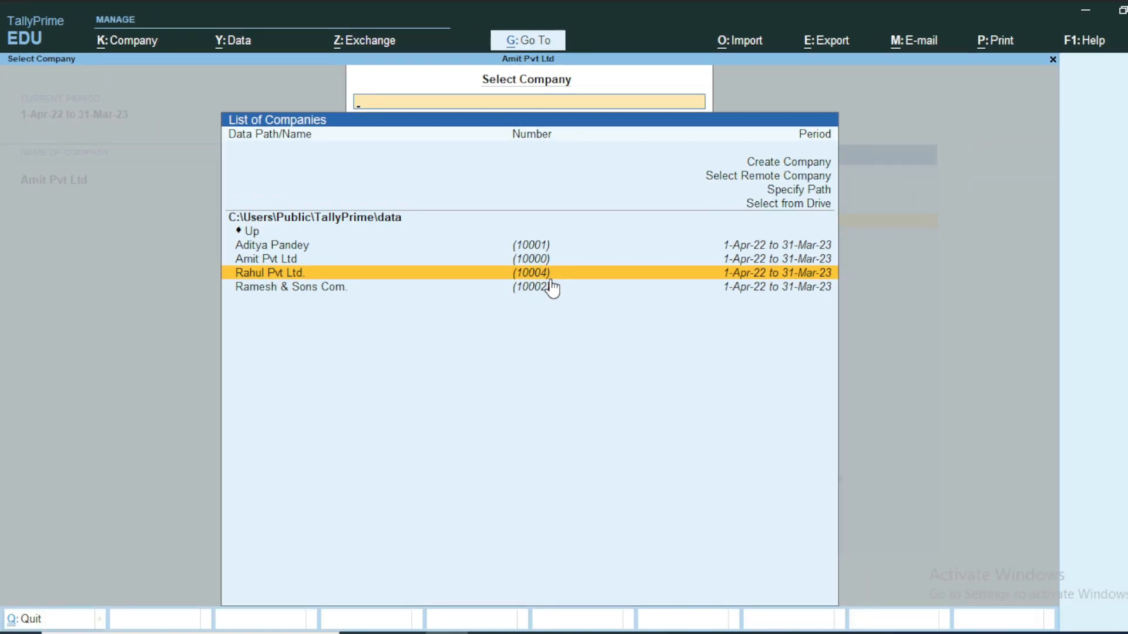
click(747, 429)
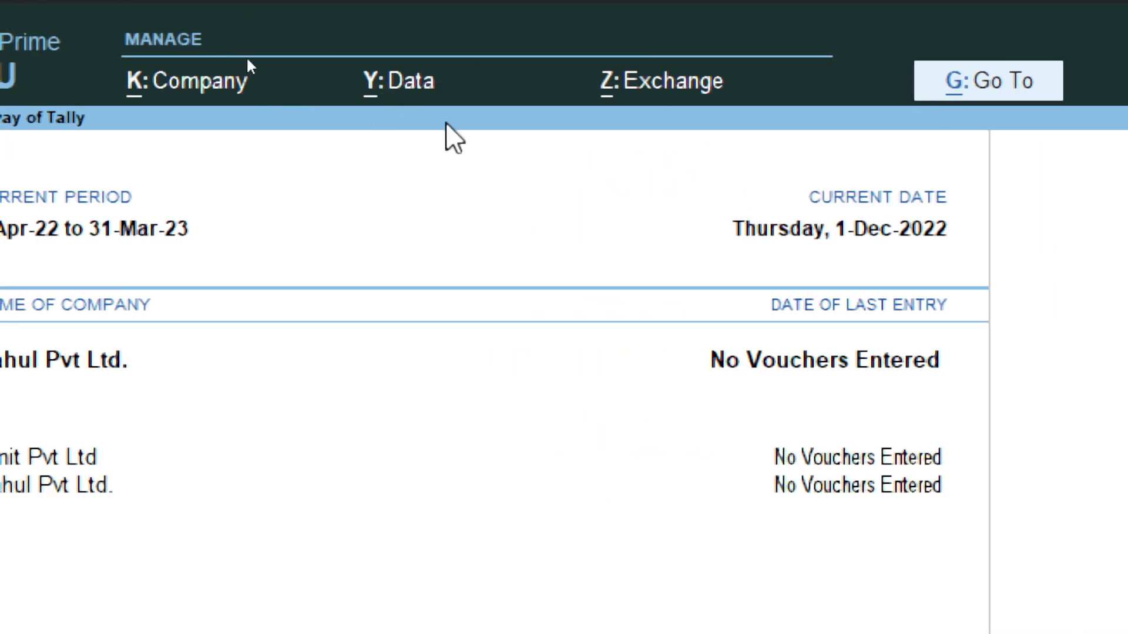
Start a company data backup and choose the D:\ drive for the backup destination
click(416, 82)
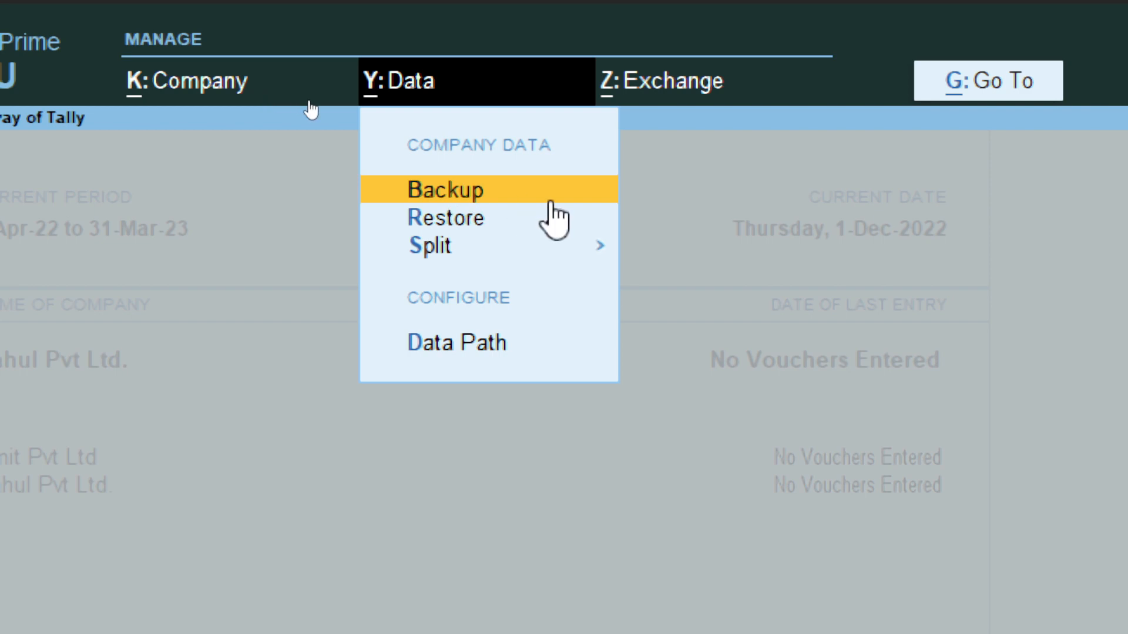
click(436, 186)
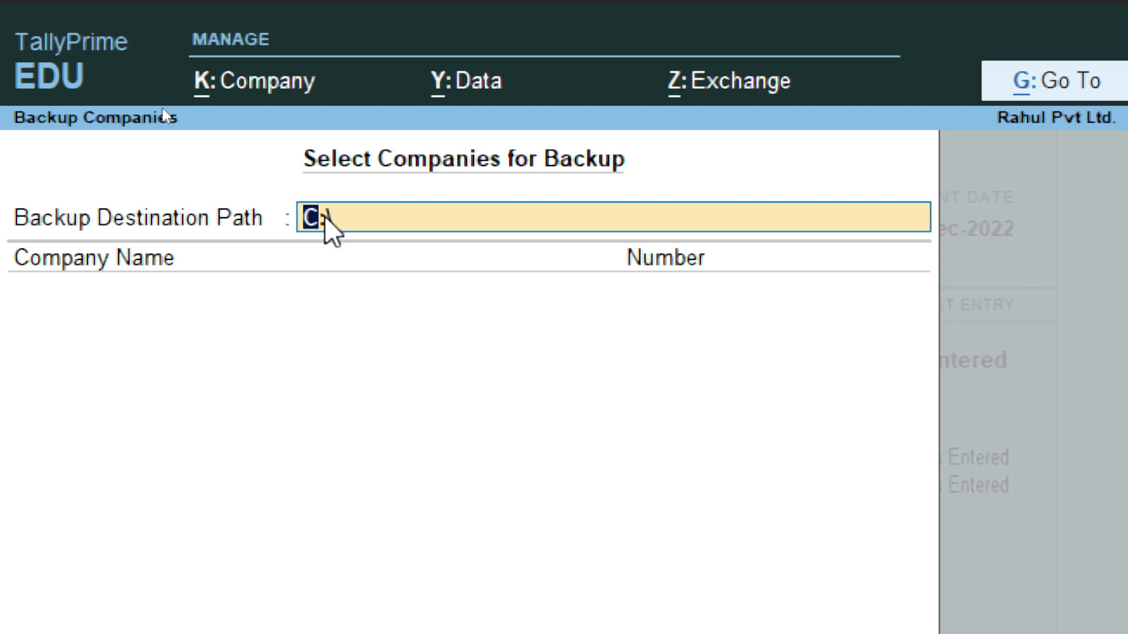
key(Return)
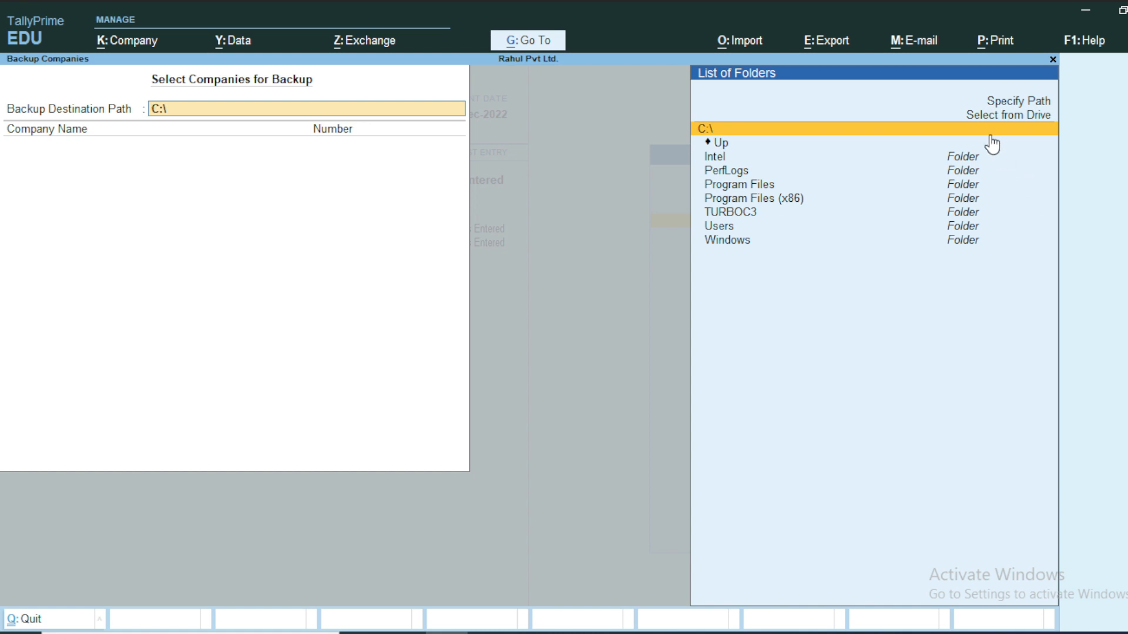
click(999, 116)
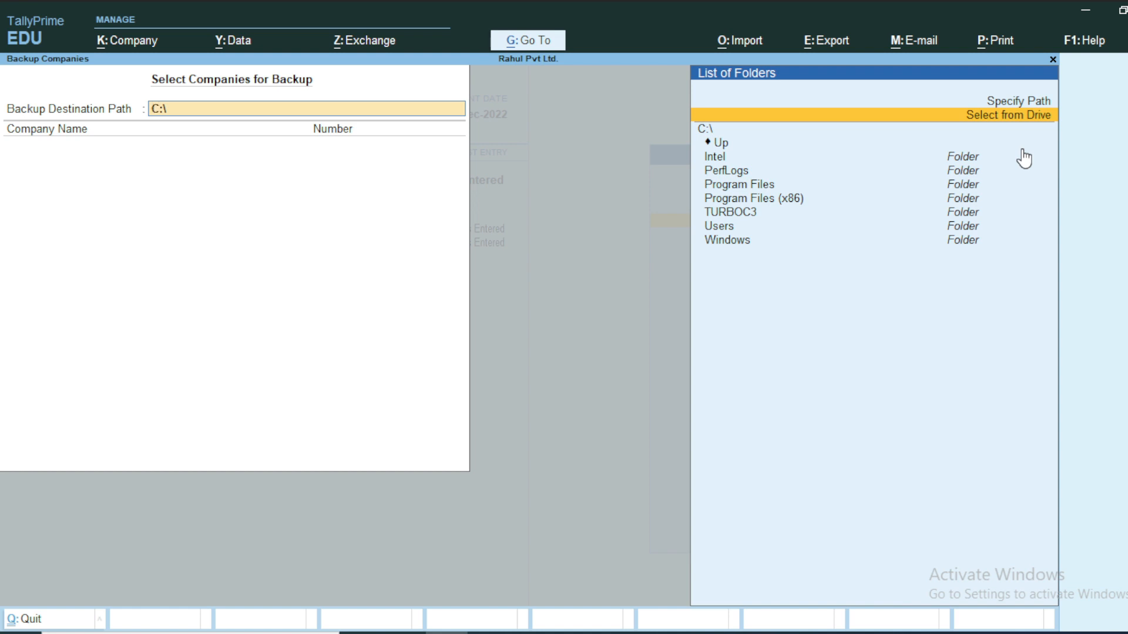
key(Return)
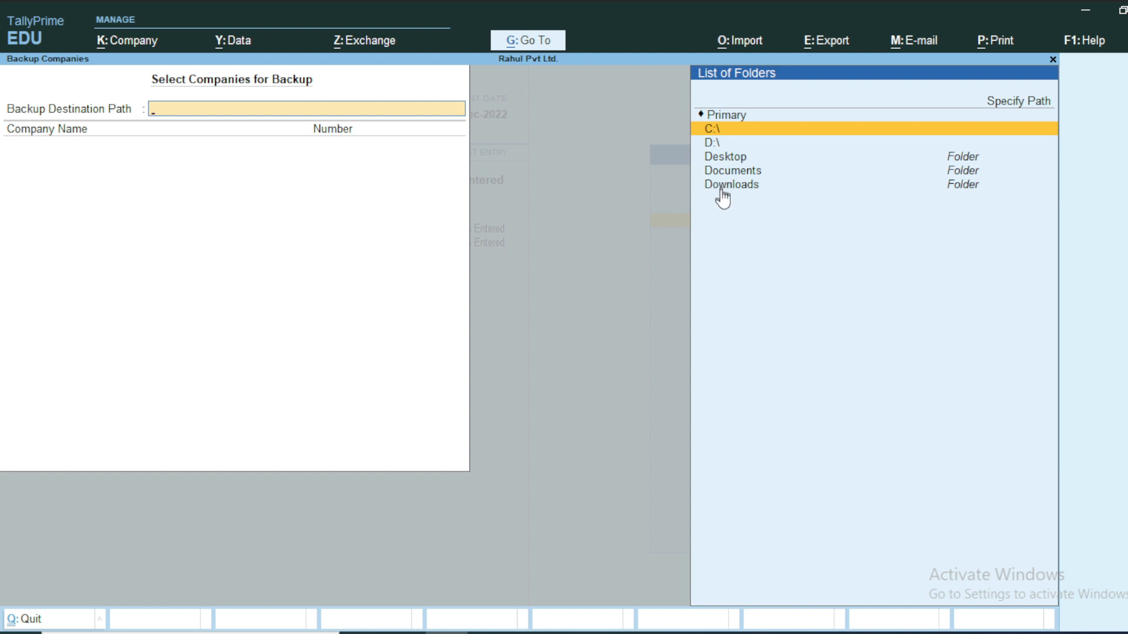
click(709, 142)
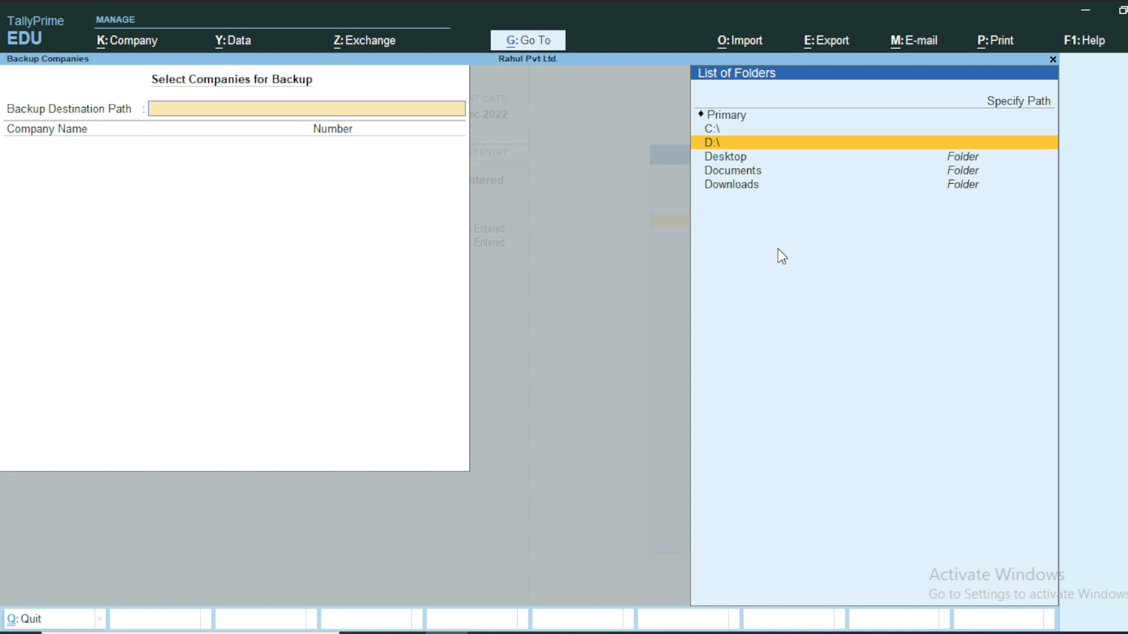
key(Return)
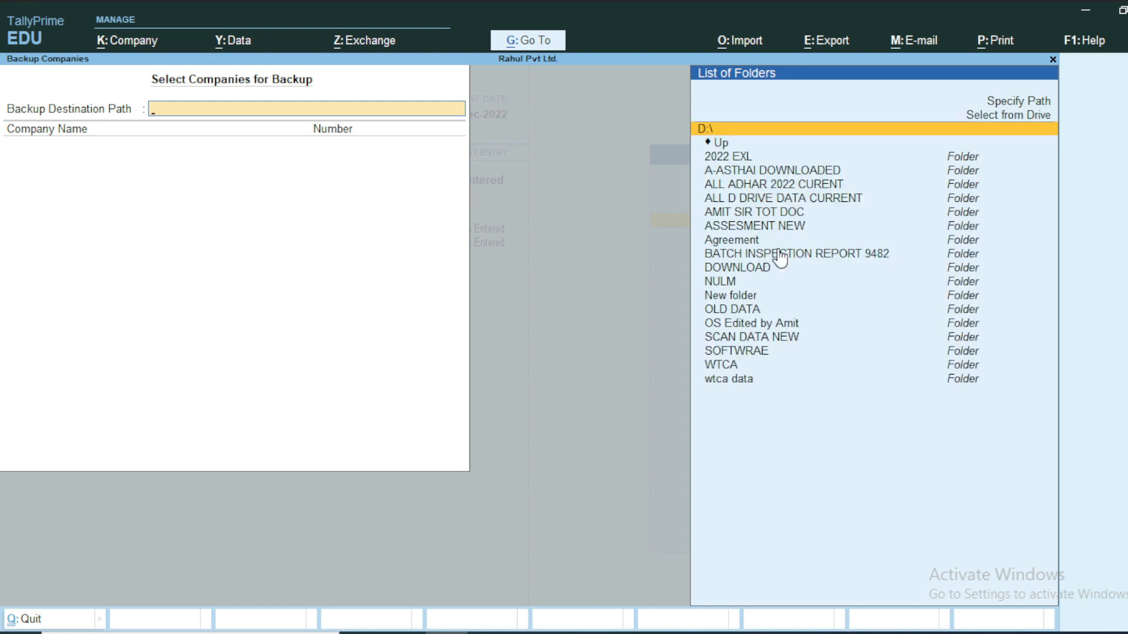
Set the backup destination path to D:\New folder
key(Down)
key(Down)
key(Down)
key(Down)
key(Down)
key(Down)
key(Down)
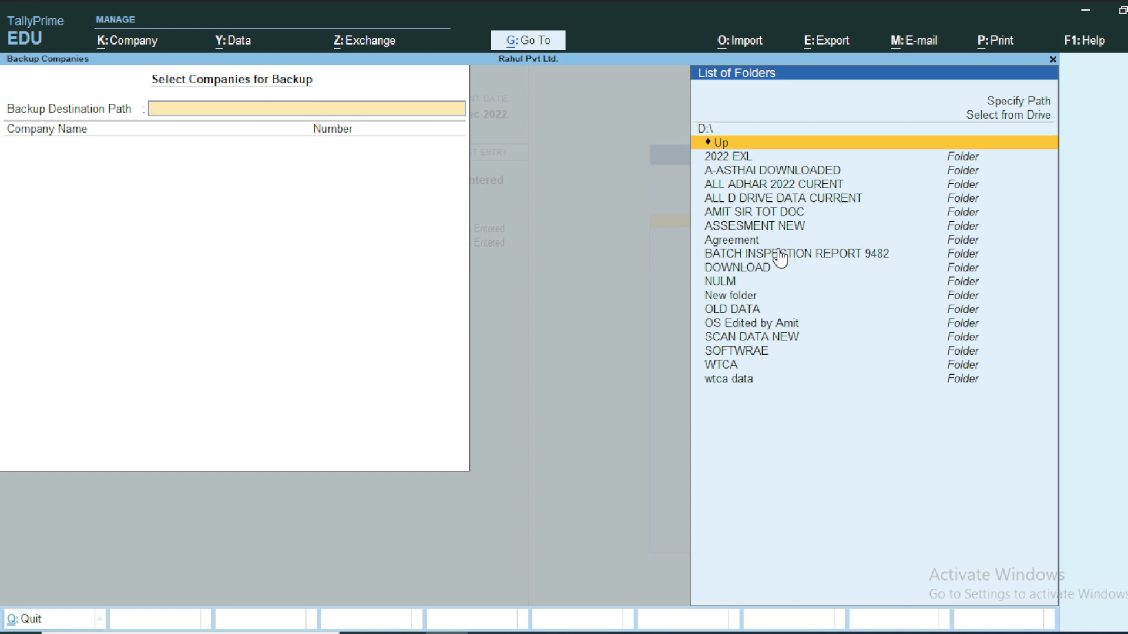
key(Down)
key(Down)
key(Down)
key(Down)
key(Down)
key(Down)
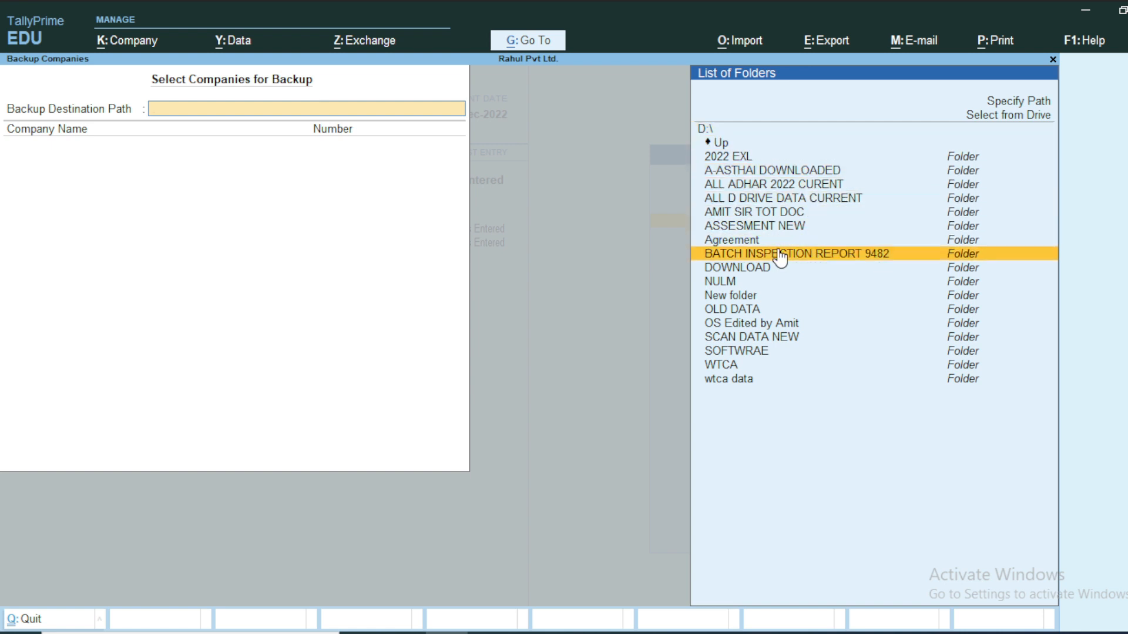
key(Up)
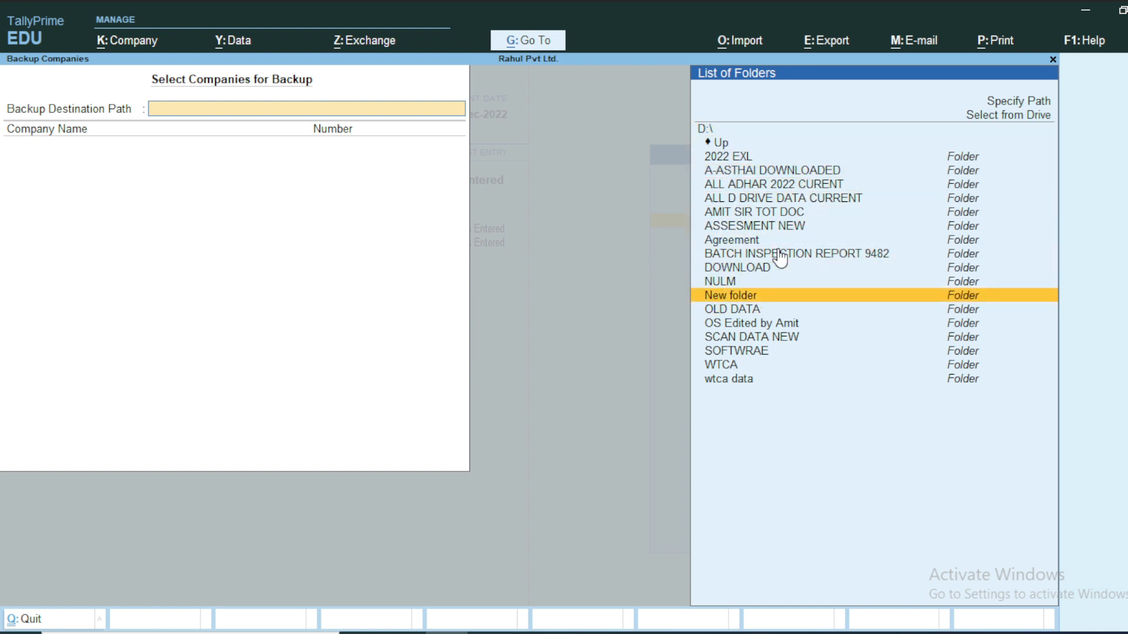
click(730, 293)
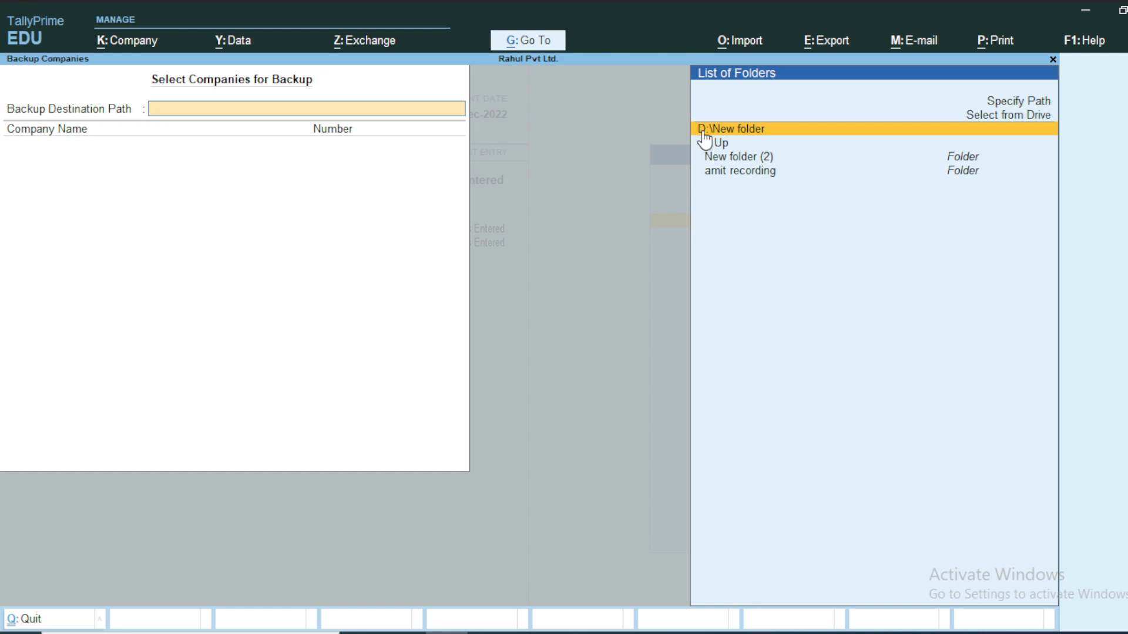
click(789, 136)
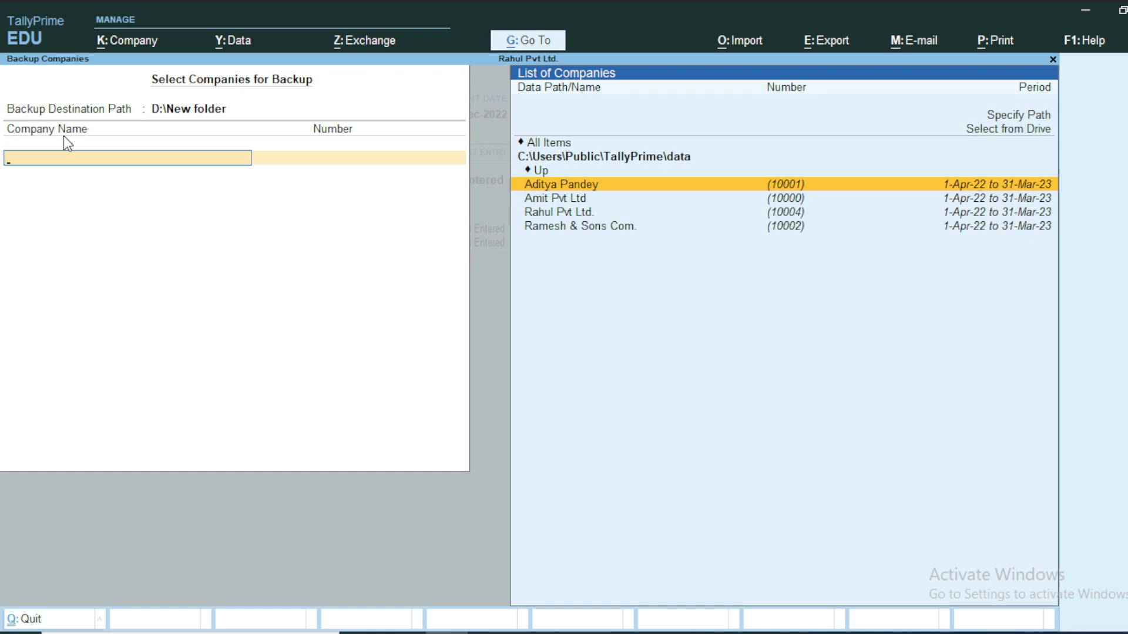
Add only Rahul Pvt Ltd. to the companies for backup, end the list and accept the backup
text(10004)
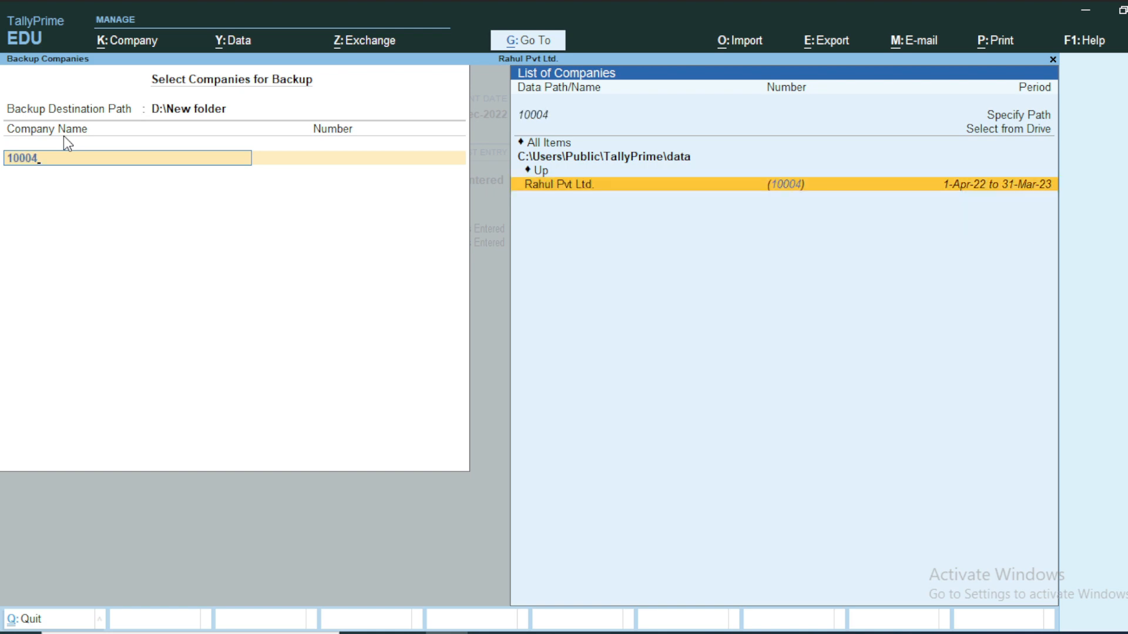
click(589, 188)
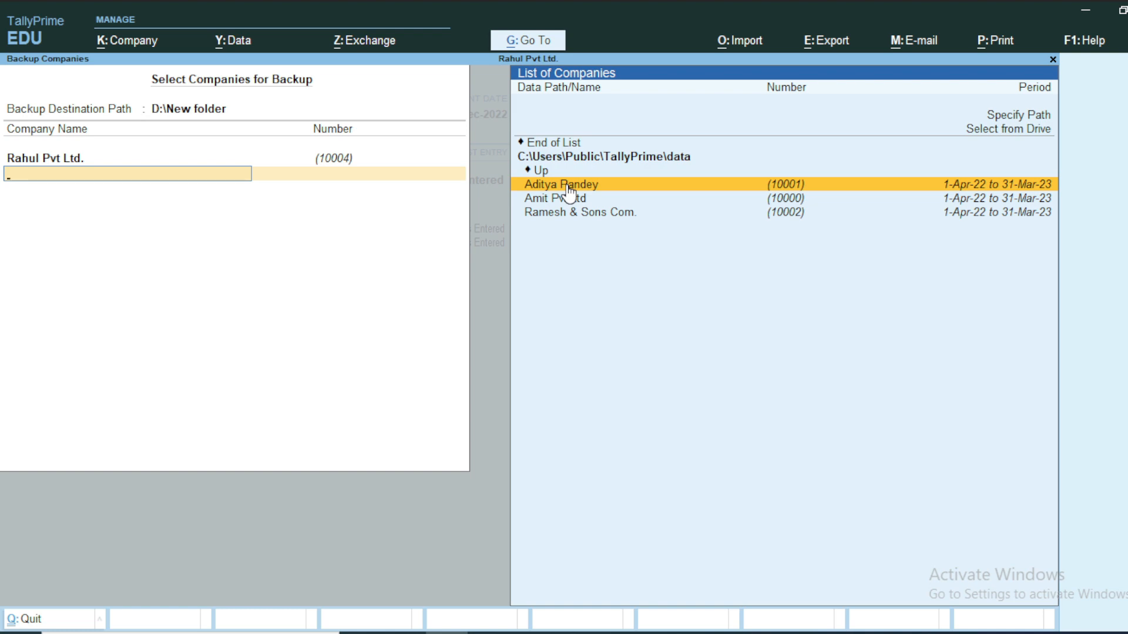
key(Up)
key(Up)
key(Up)
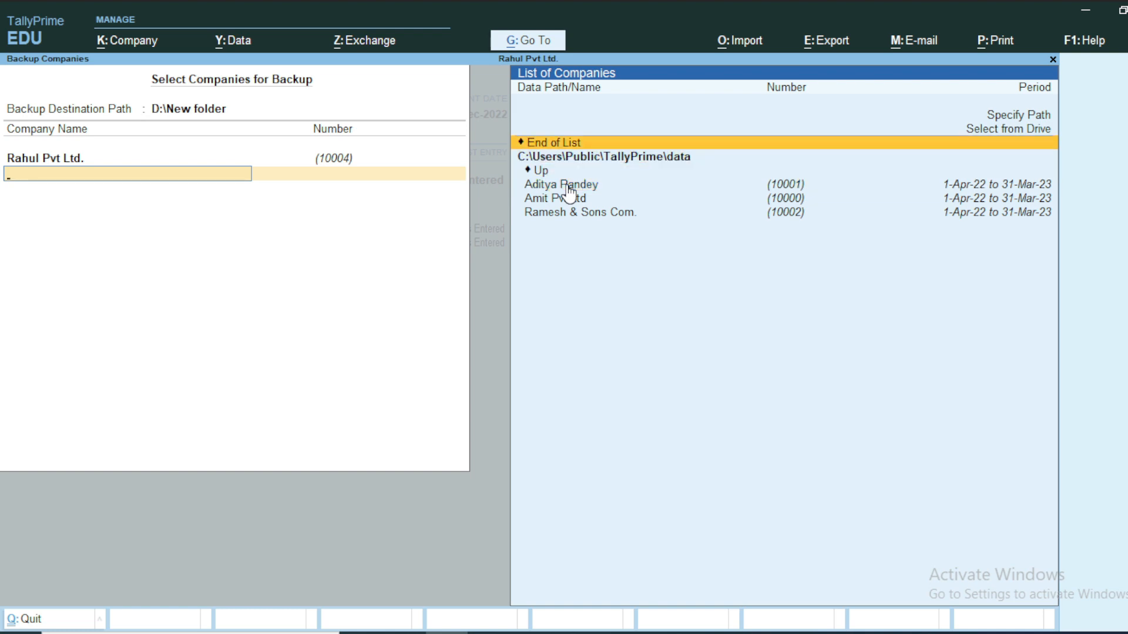
key(Return)
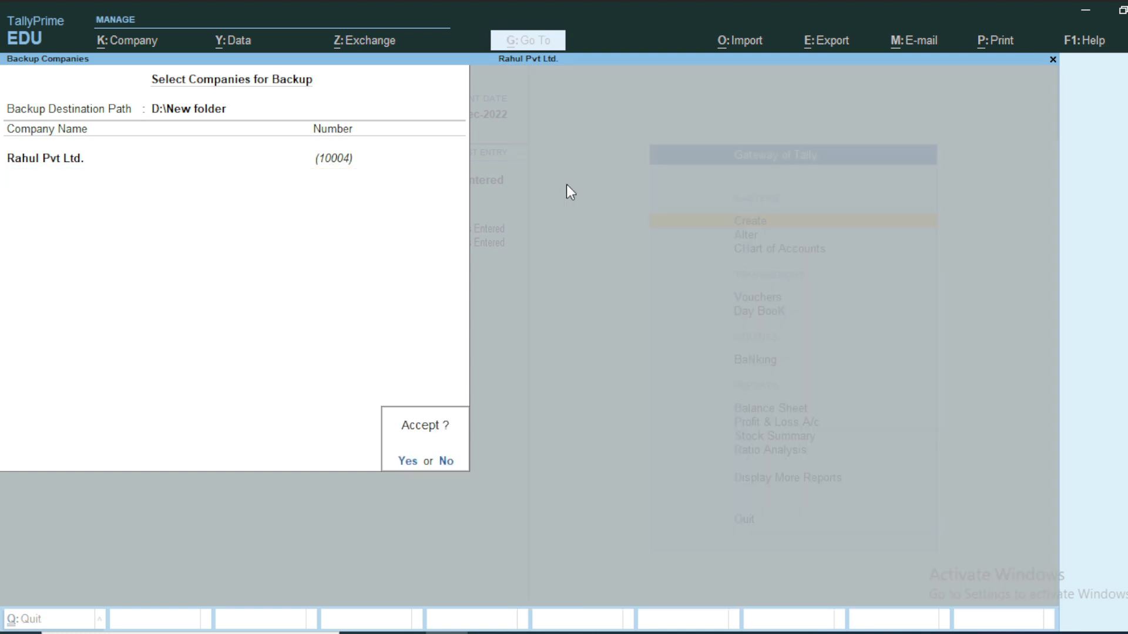
key(Return)
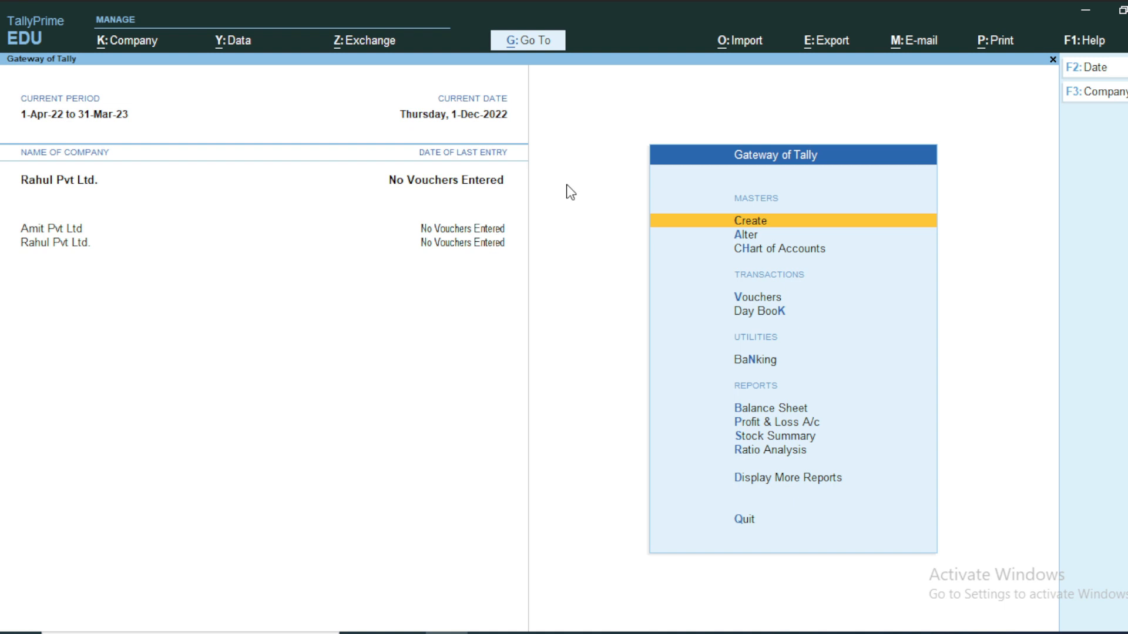
Switch to File Explorer and check New folder on the D: drive for the backup file TBK900_10004
key(alt+y)
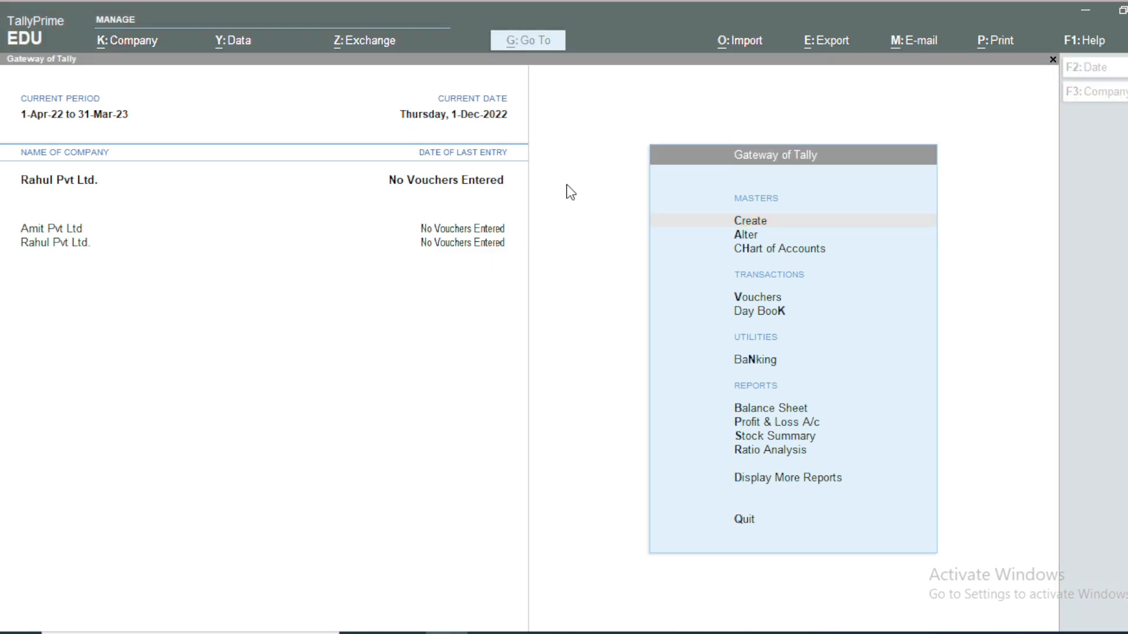
key(super+e)
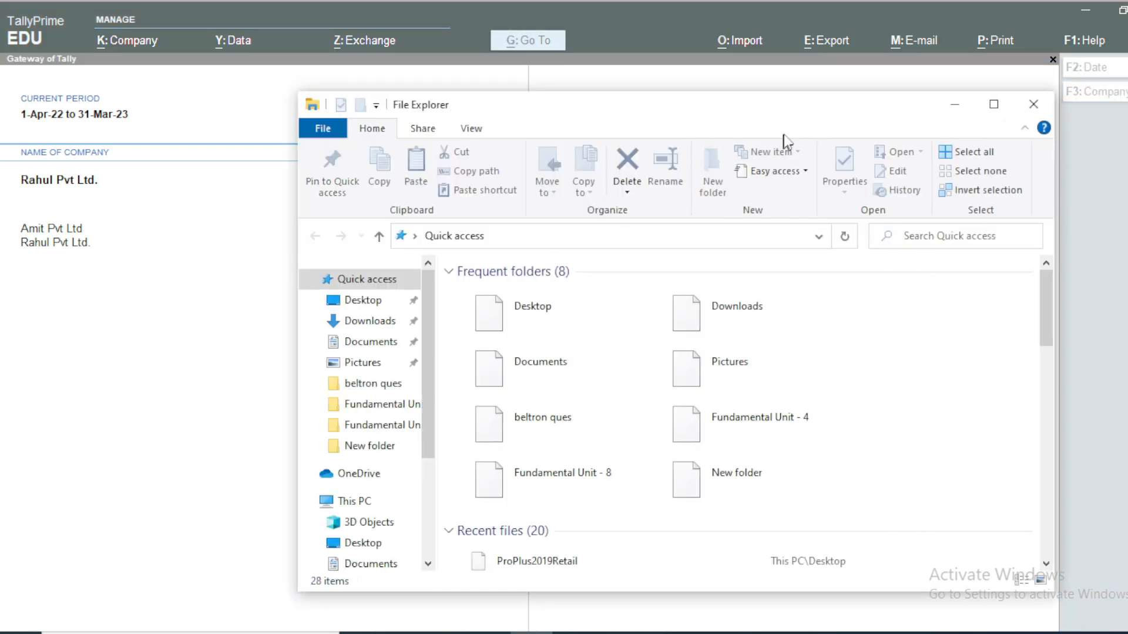
double_click(777, 111)
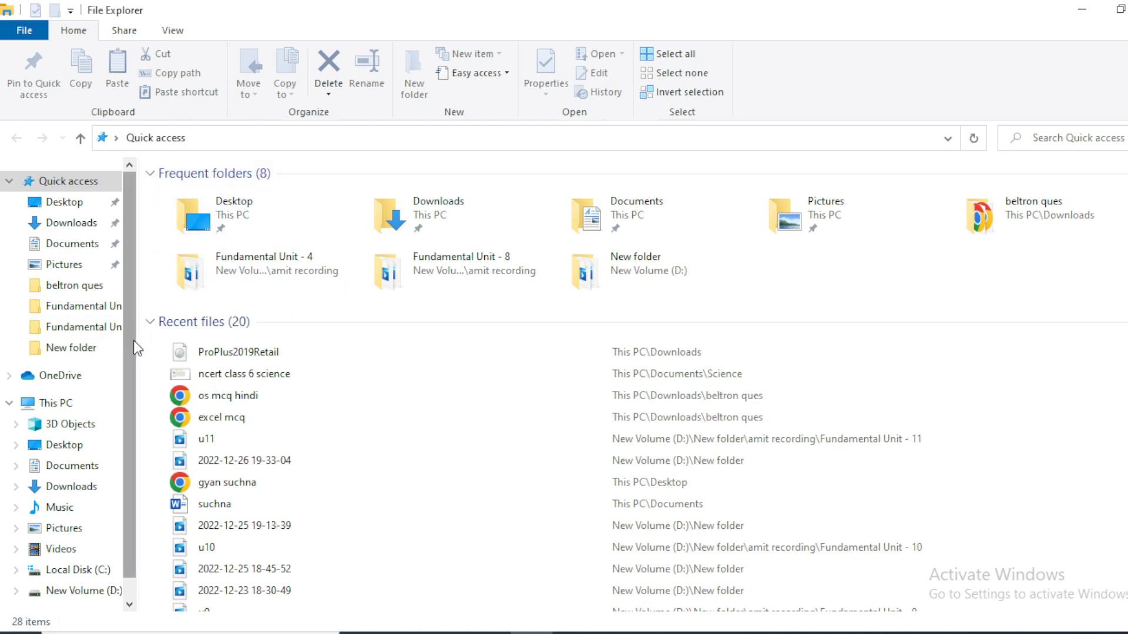
scroll(122, 340, down, 1)
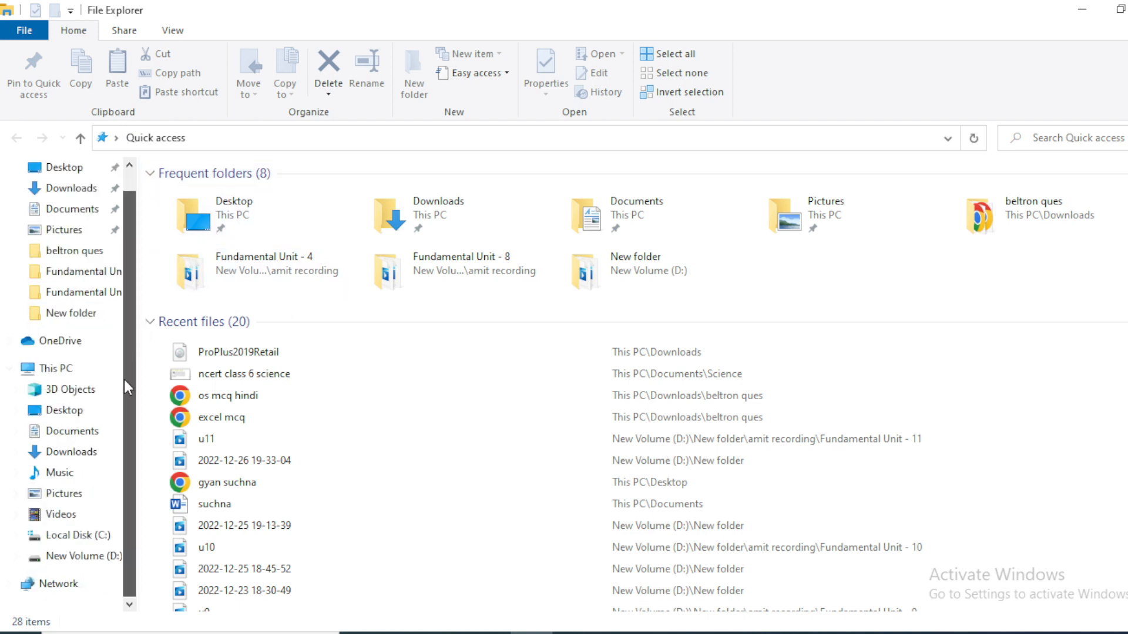
click(79, 375)
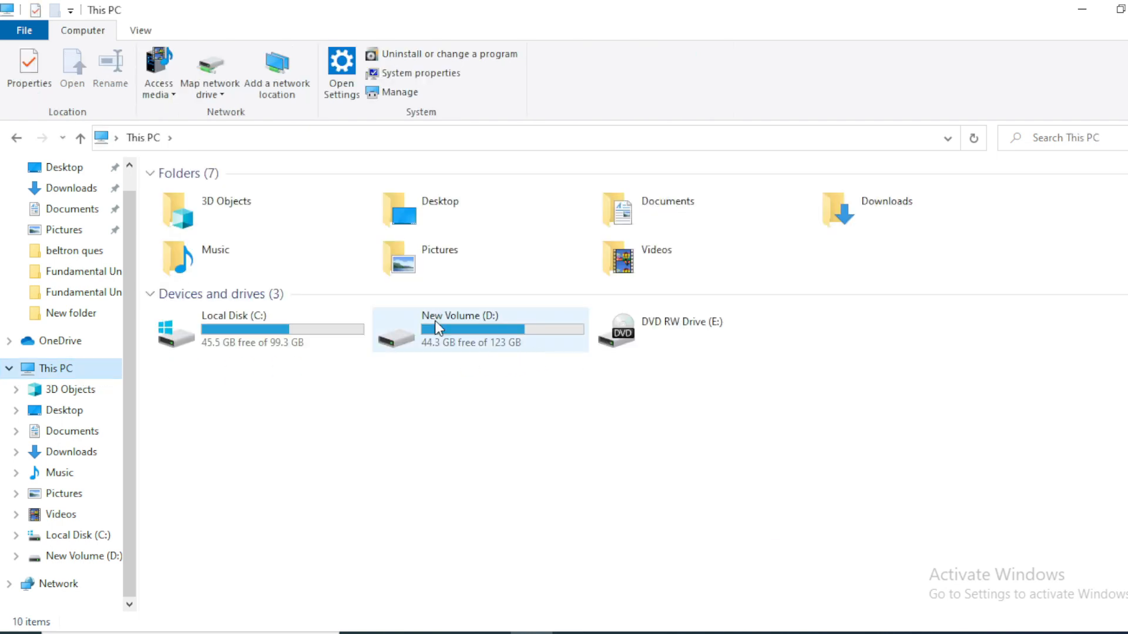
double_click(471, 327)
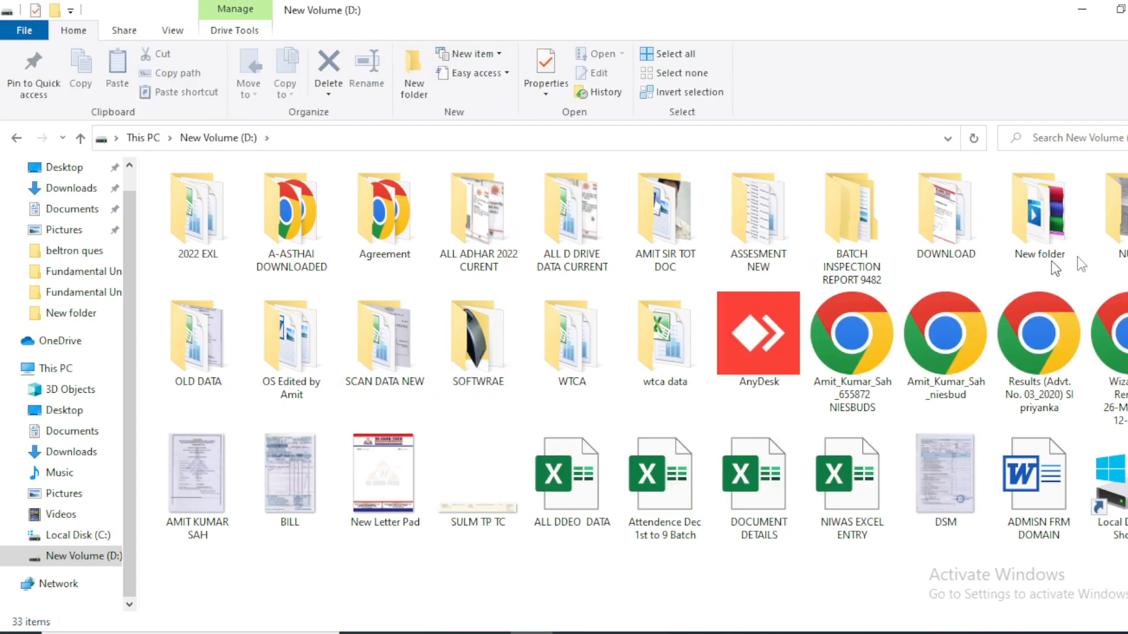
click(1025, 250)
double_click(1024, 244)
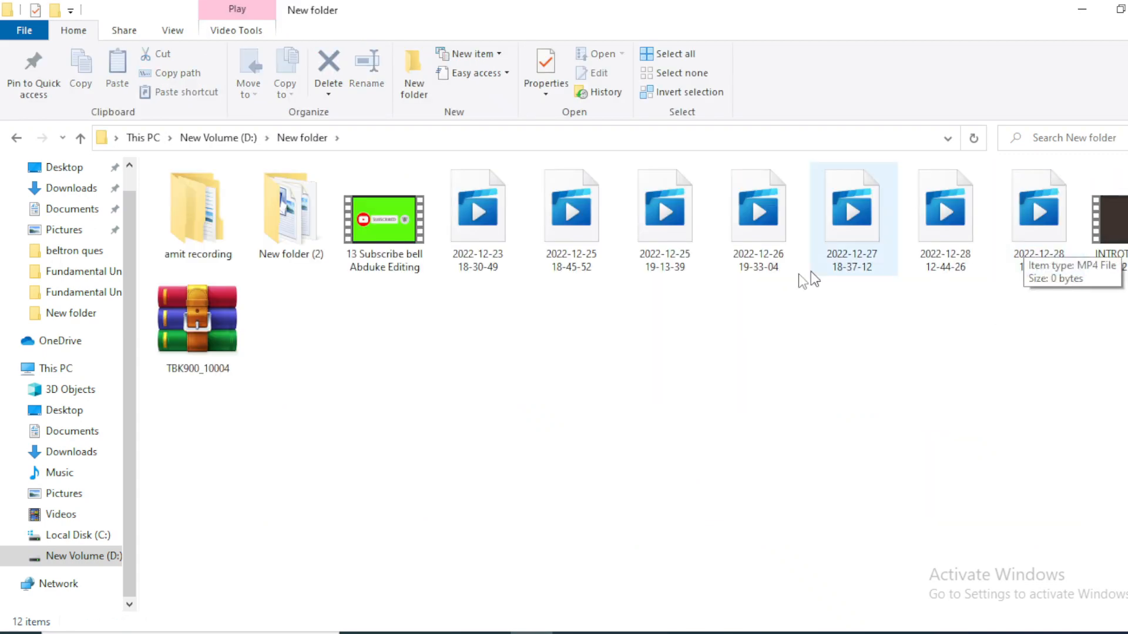
click(238, 353)
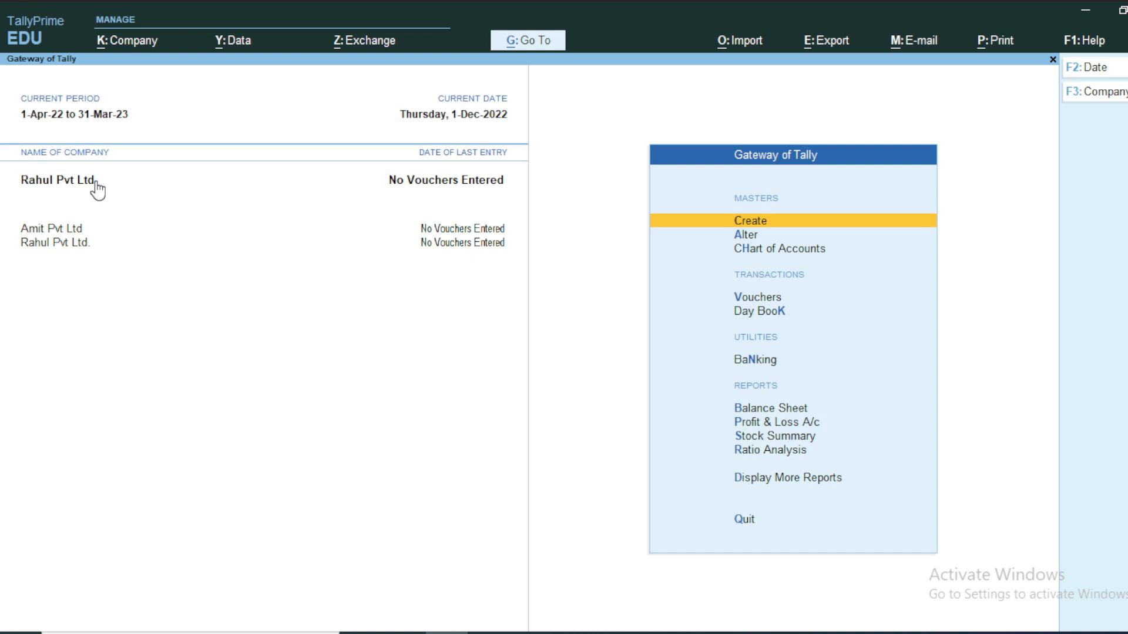
Open the company Rahul Pvt Ltd. for alteration and delete it, confirming the deletion
click(124, 43)
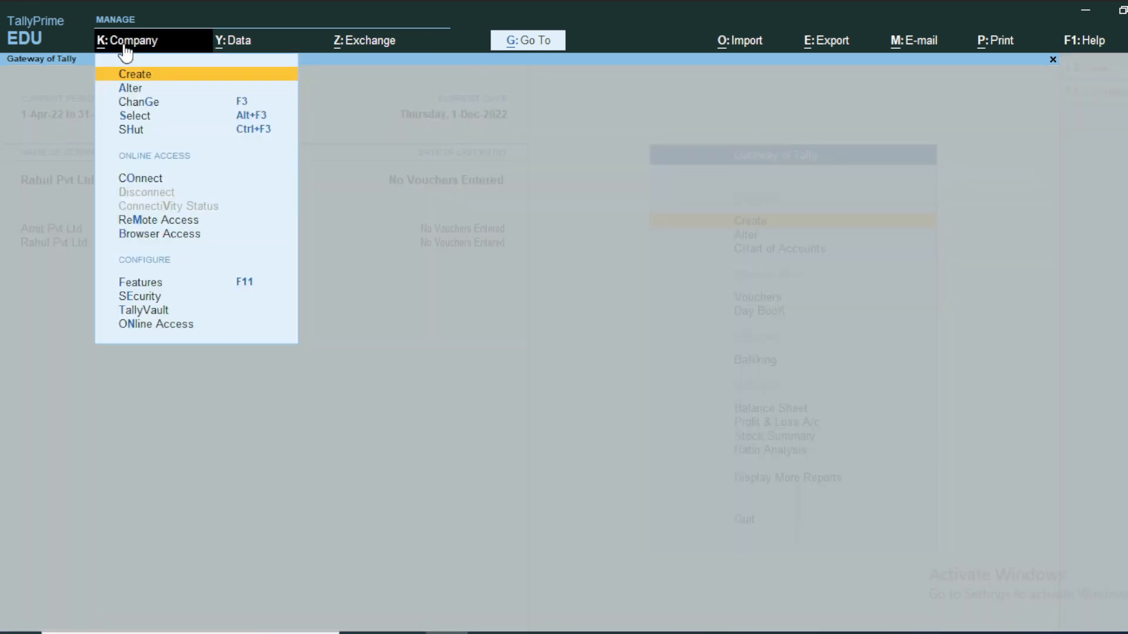
click(135, 89)
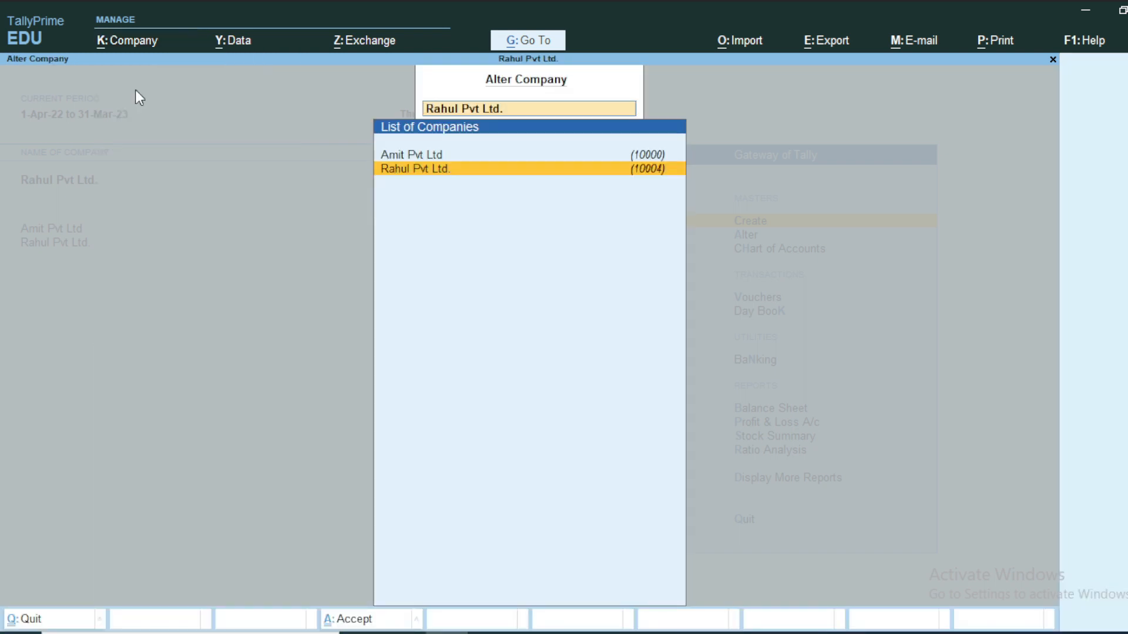
key(Return)
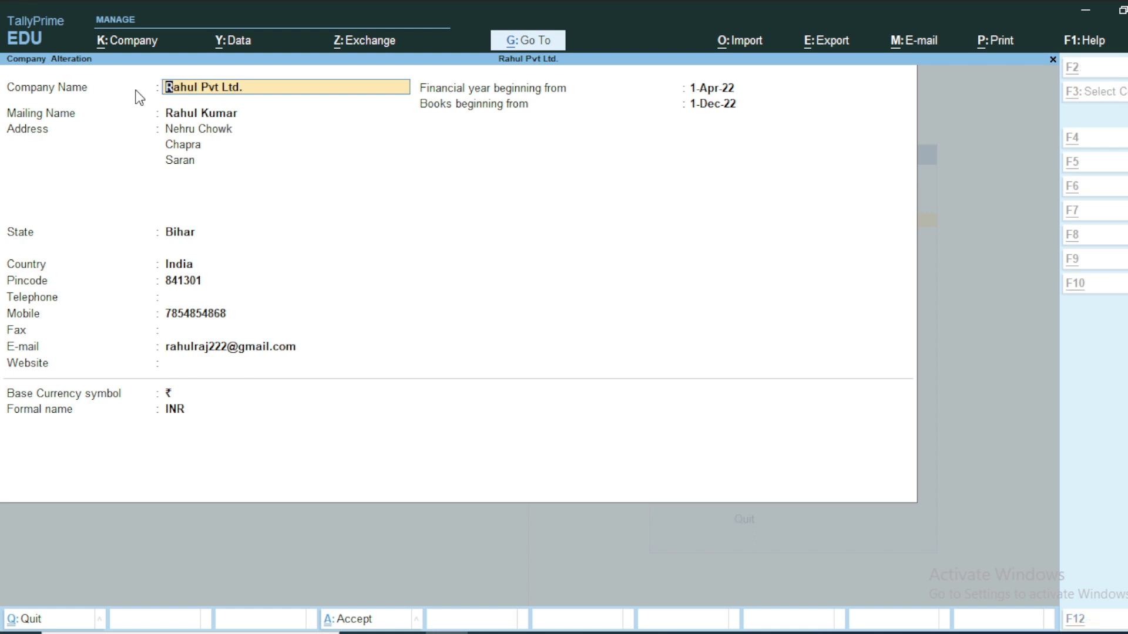
key(alt+d)
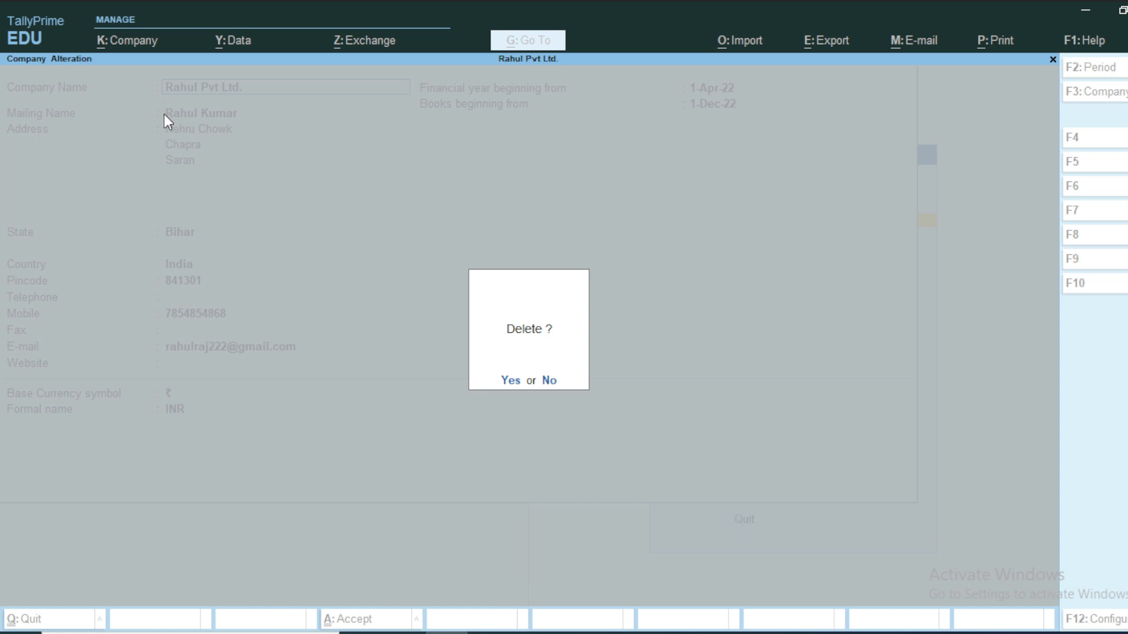
key(y)
key(y)
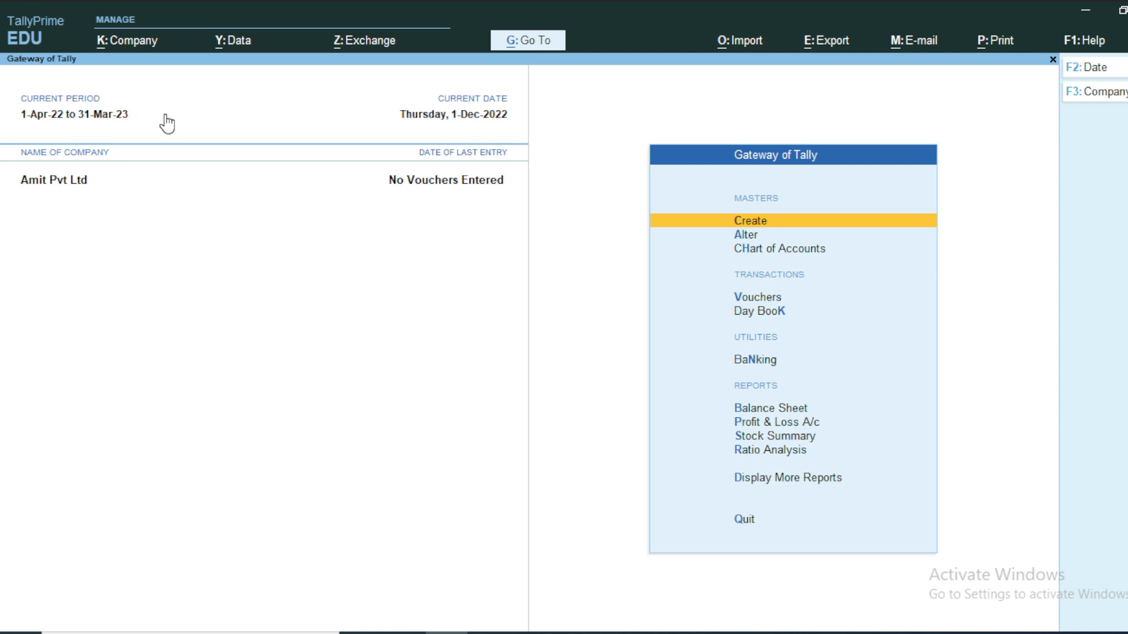
Check the list of selectable companies for Rahul Pvt Ltd. and close the list
click(123, 41)
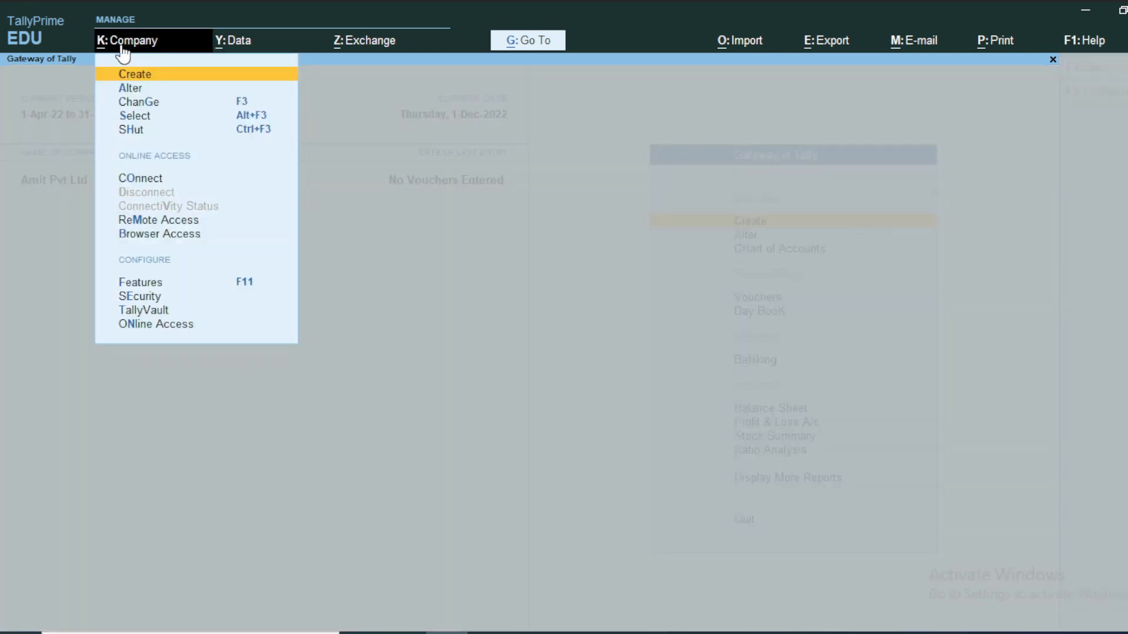
click(135, 115)
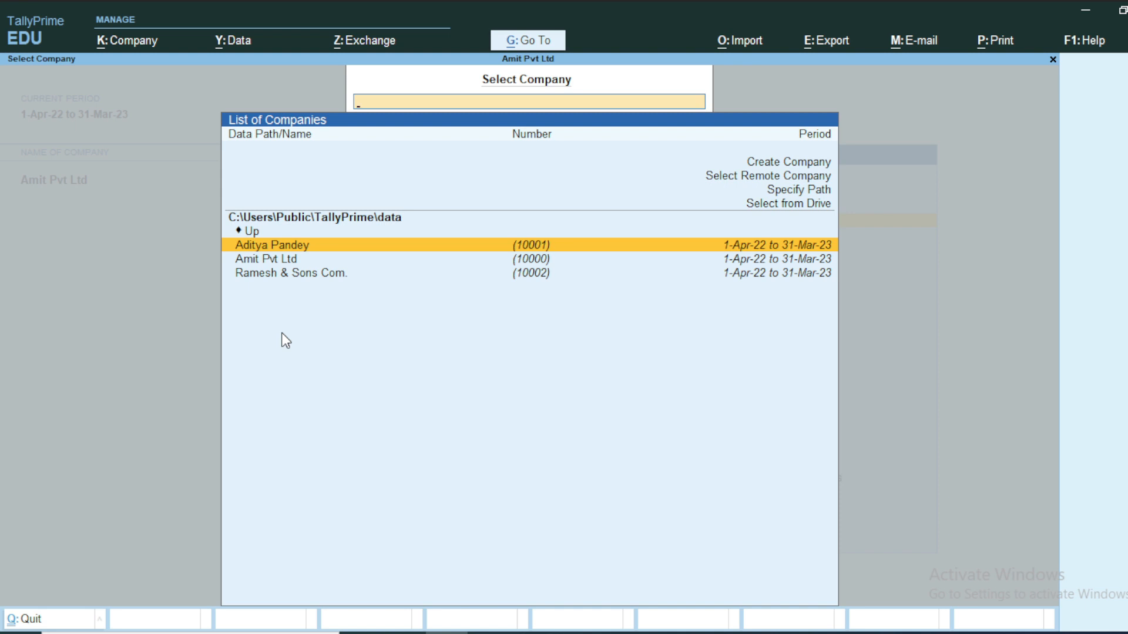
key(Escape)
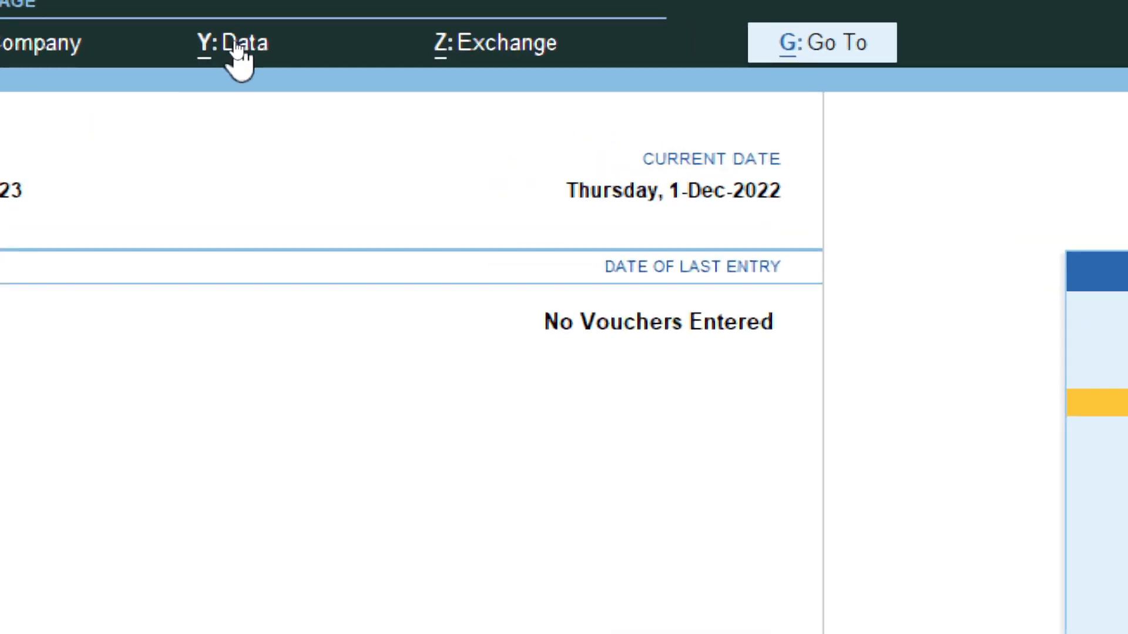
Start a company data restore and choose the D:\ drive as the backup source
click(237, 53)
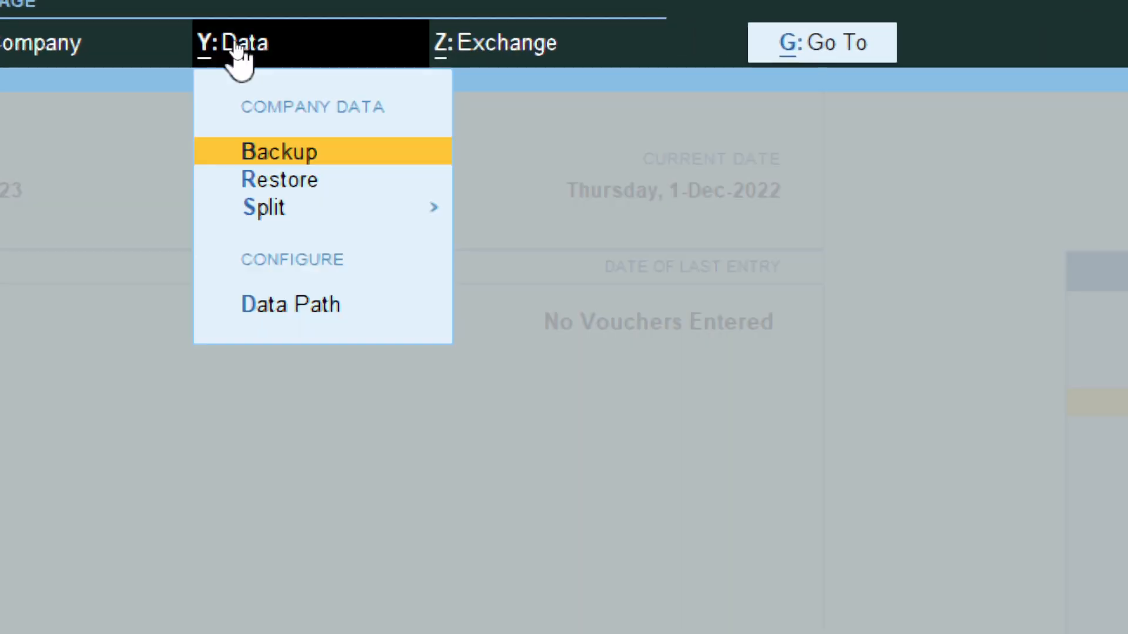
click(270, 171)
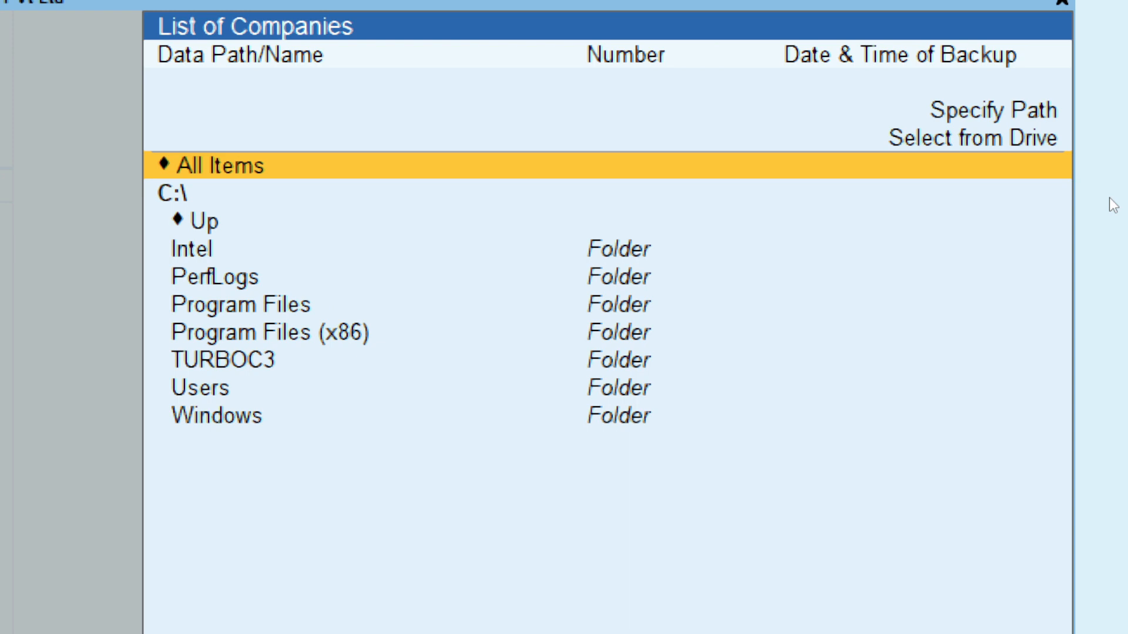
key(Up)
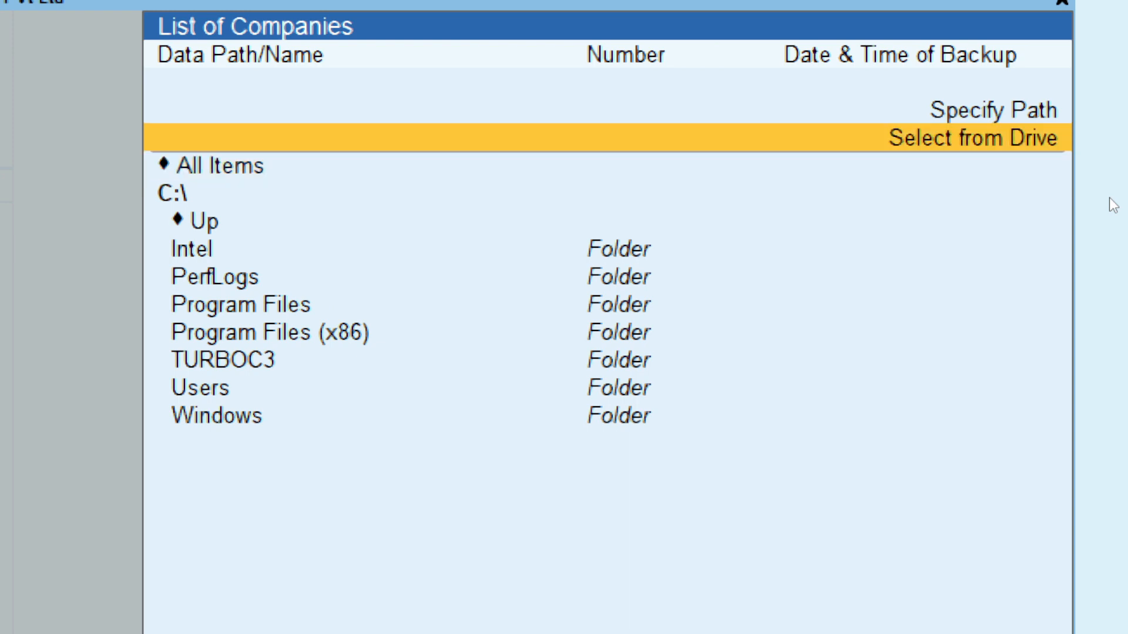
key(Return)
key(Down)
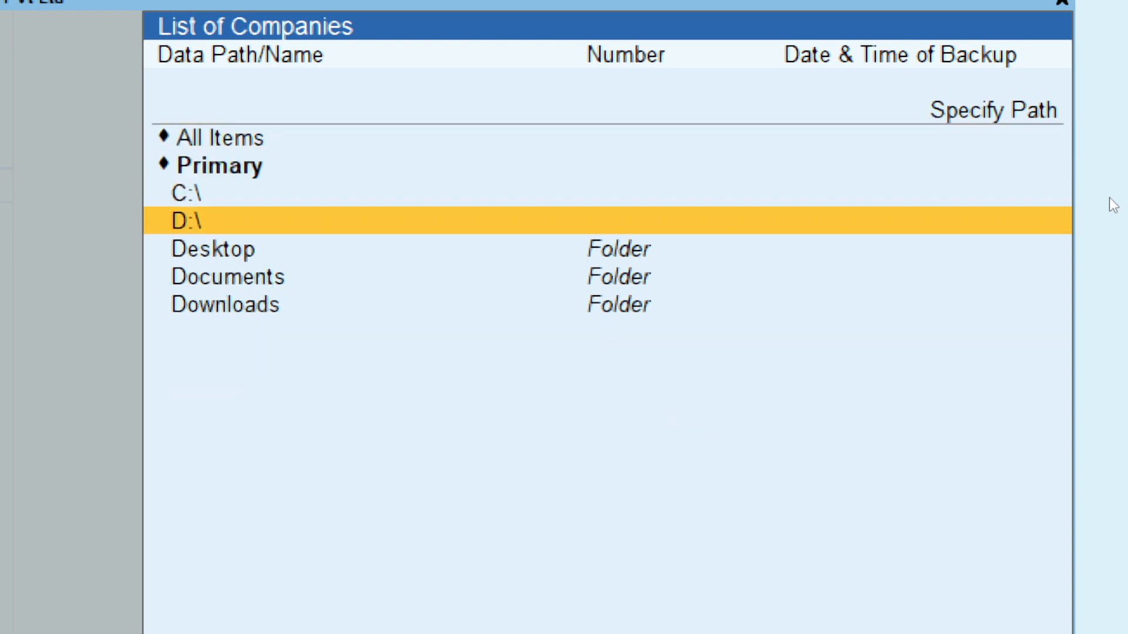
key(Return)
Choose New folder on the D:\ drive as the folder containing the backup
key(Down)
key(Down)
key(Down)
key(Down)
key(Down)
key(Down)
key(Down)
key(Down)
key(Down)
key(Down)
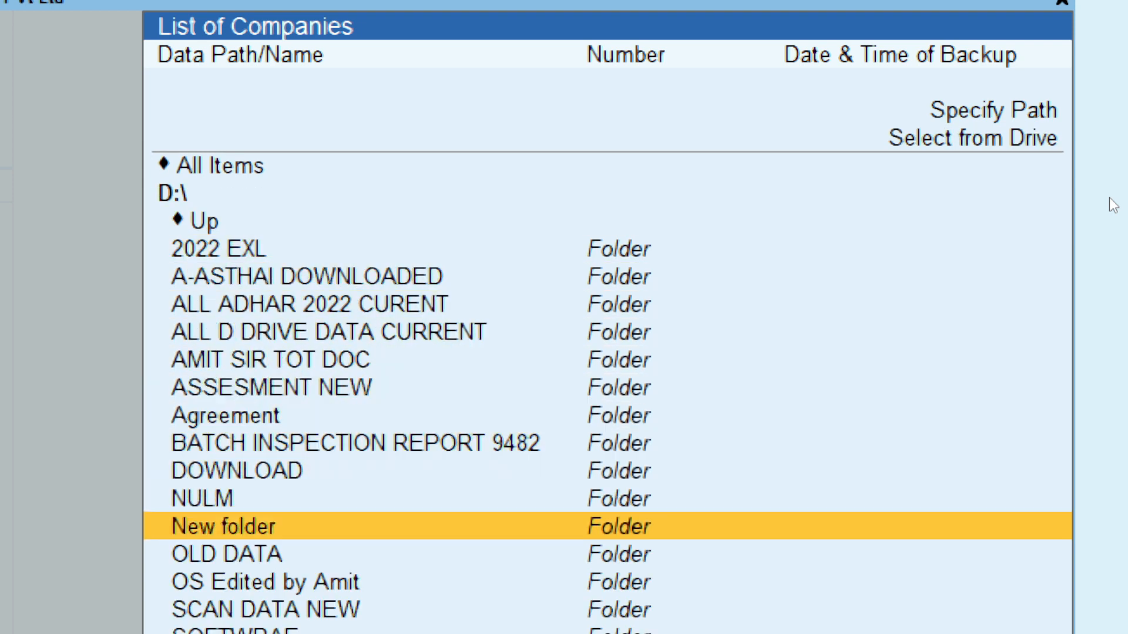
key(Return)
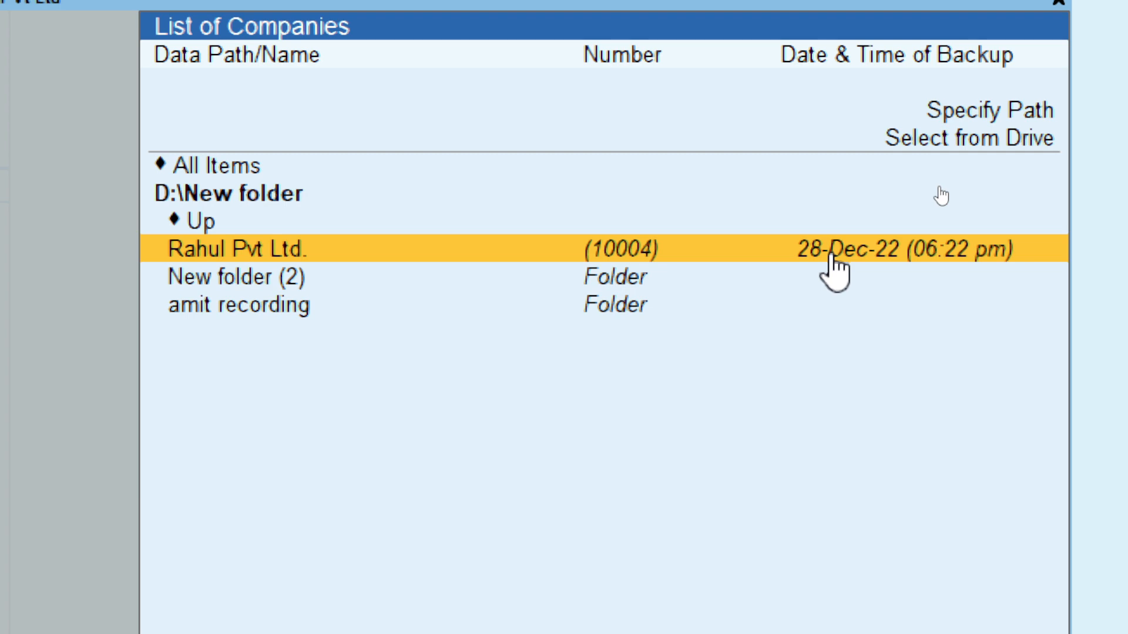
Add only the Rahul Pvt Ltd. backup to the companies for restore, end the list and run the restore
key(Return)
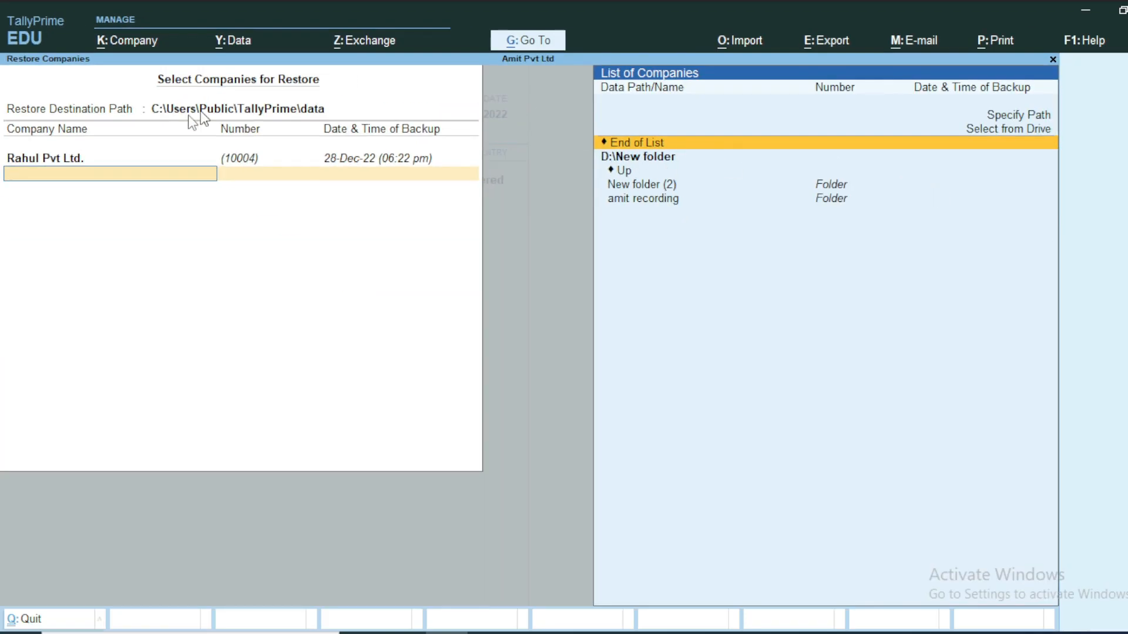
click(626, 145)
key(Return)
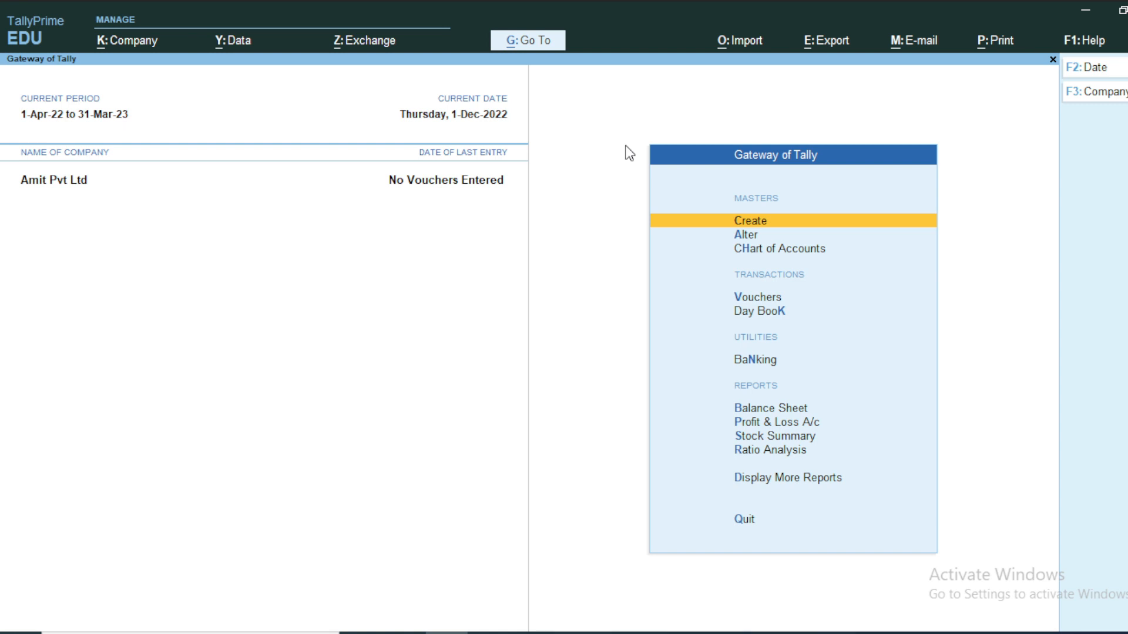
Select the restored company Rahul Pvt Ltd. from the company list and load it
click(108, 50)
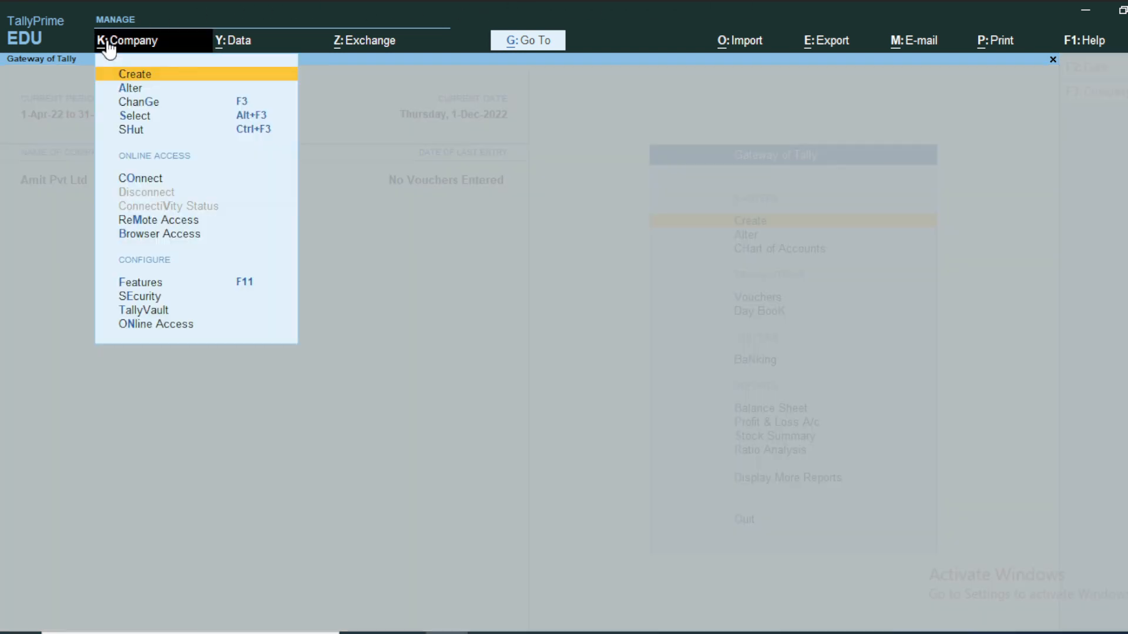
click(146, 117)
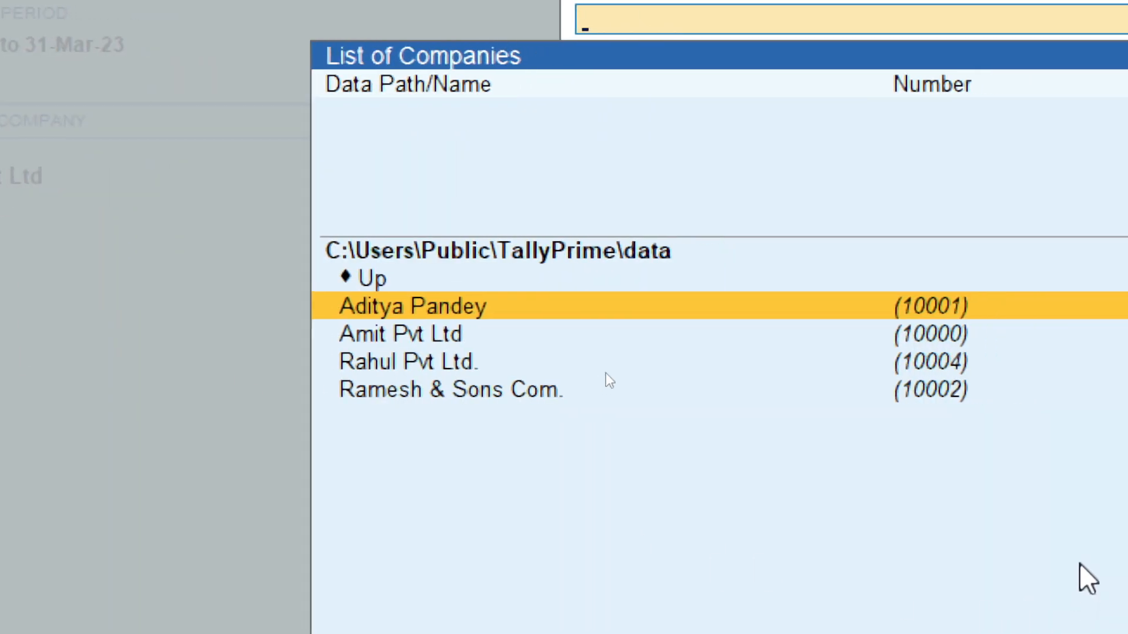
click(930, 368)
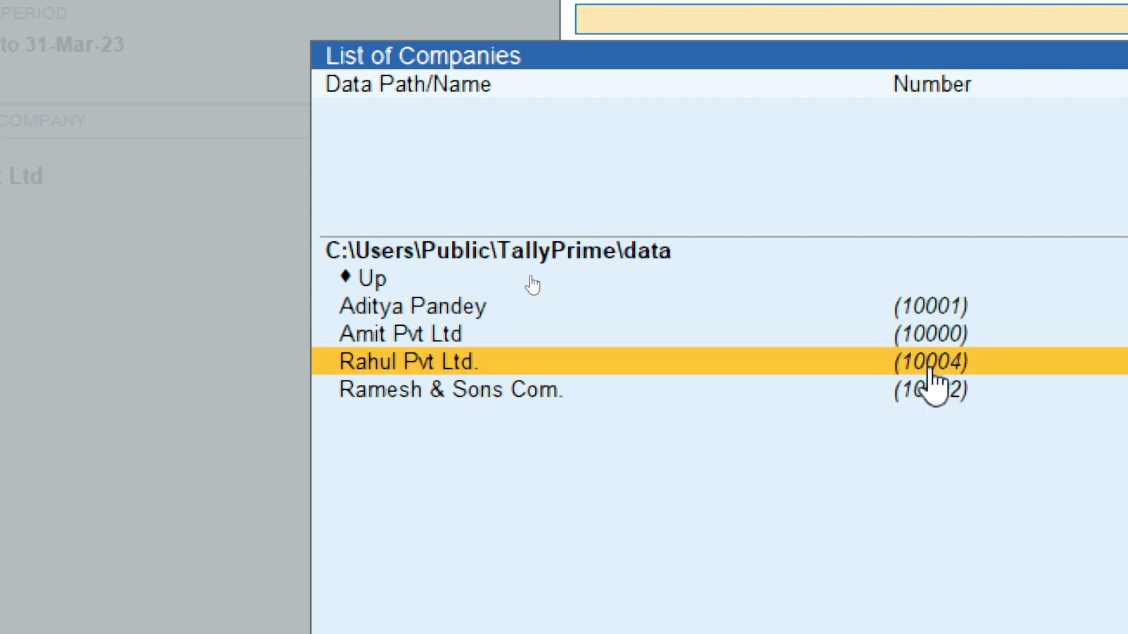
key(Return)
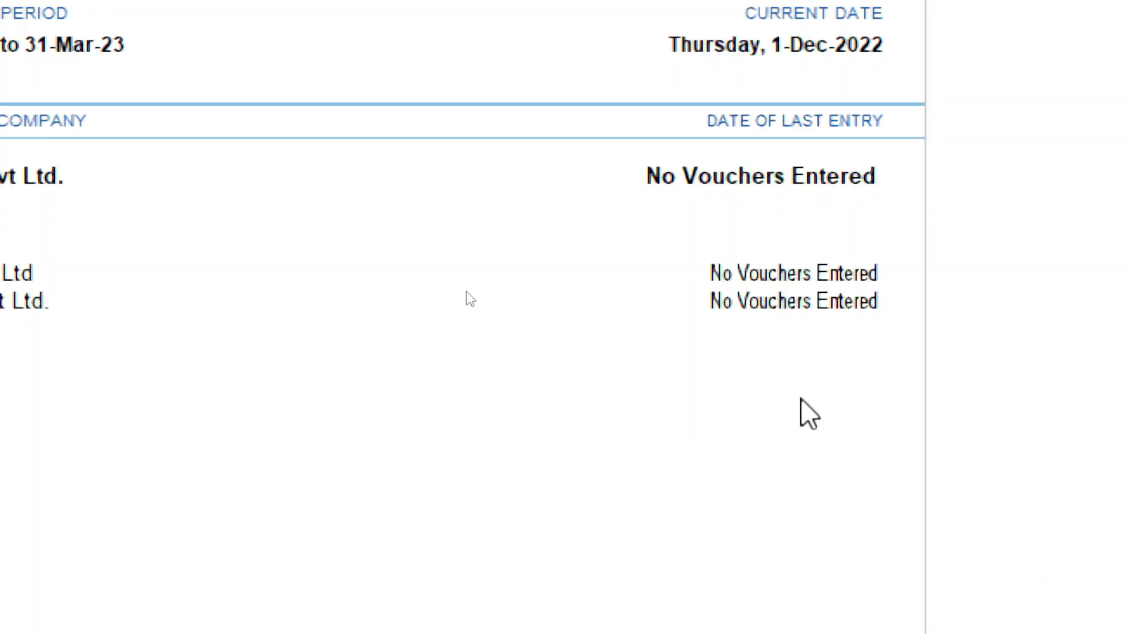